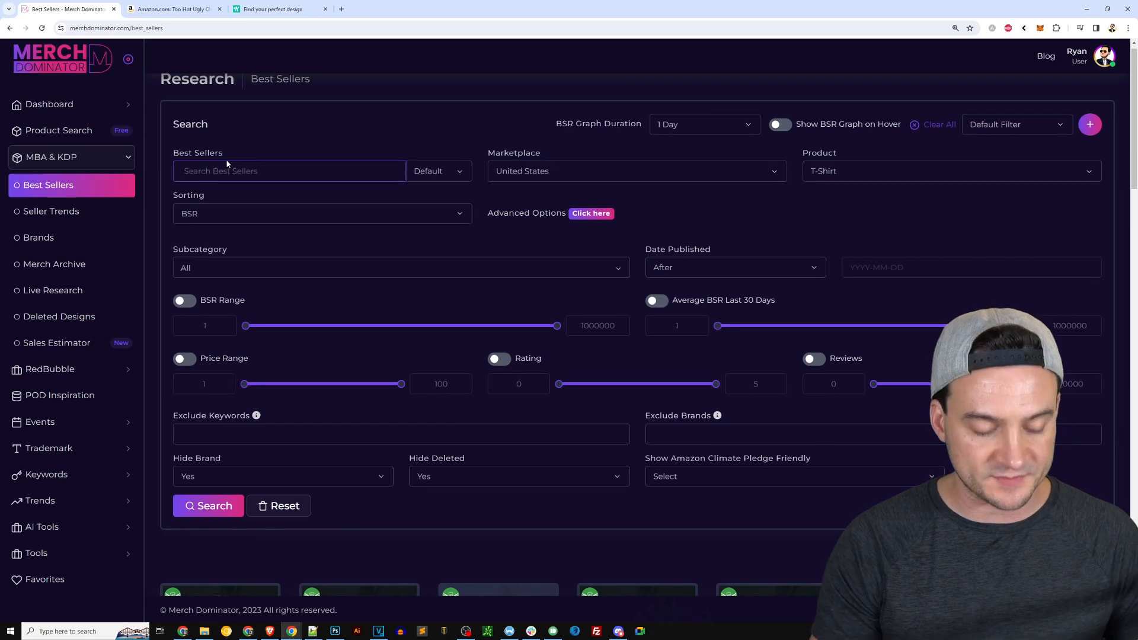
Search the best sellers for "christmas" T-shirts in the United States marketplace.
{"action": "type", "text": "hristmas"}
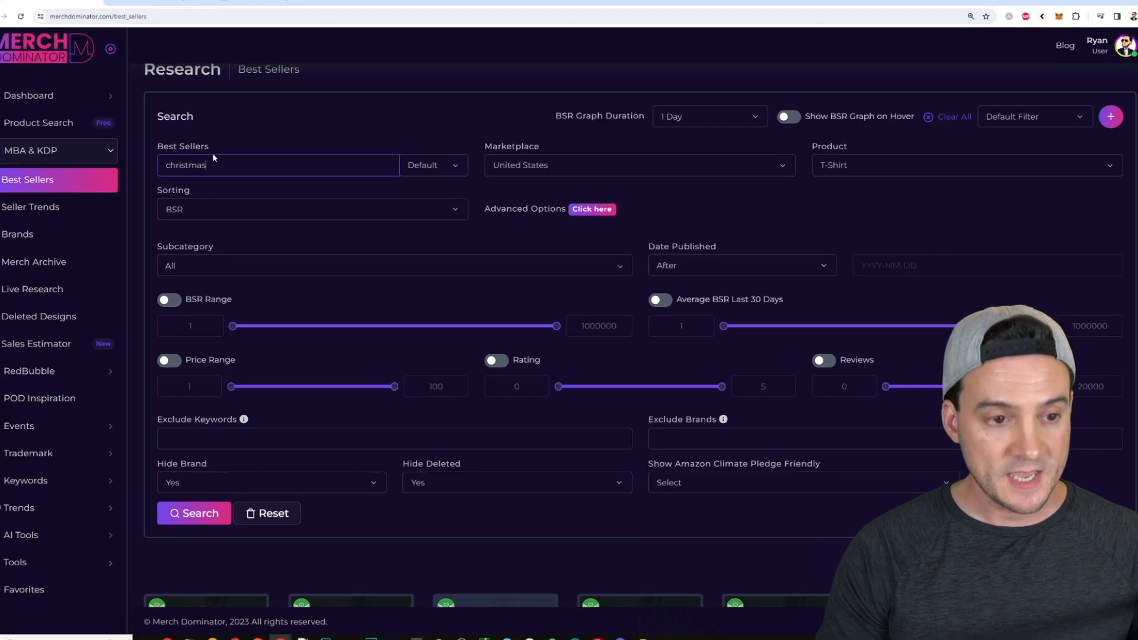
{"action": "left_click", "coordinate": [194, 513]}
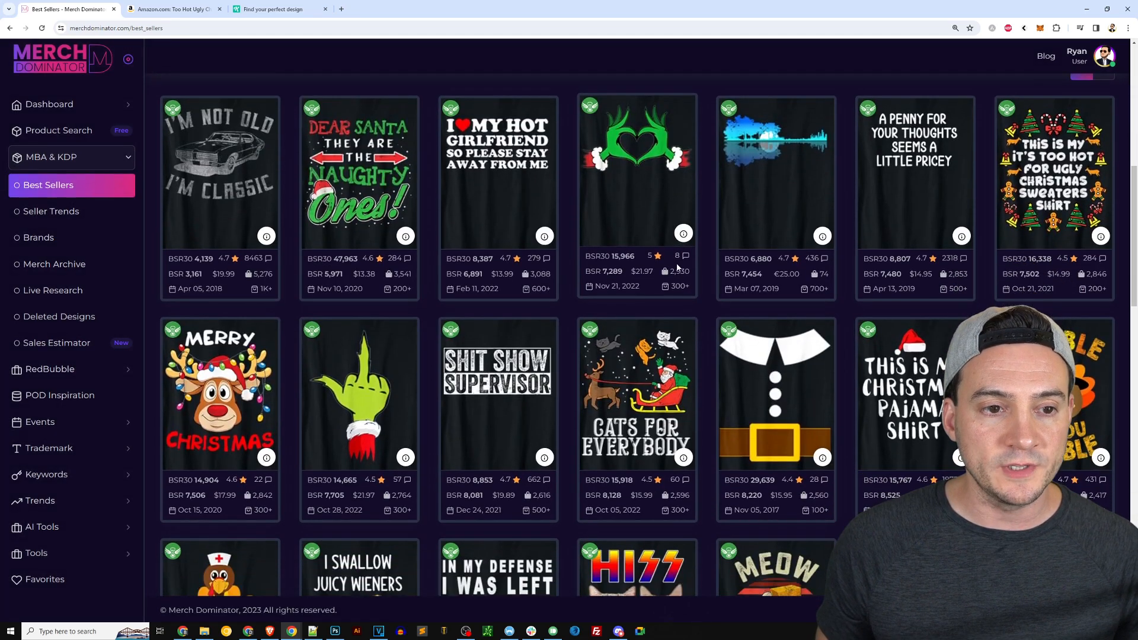
Scroll through the christmas best-seller results to examine the top designs.
{"action": "scroll", "coordinate": [667, 264], "scroll_direction": "down", "scroll_amount": 7}
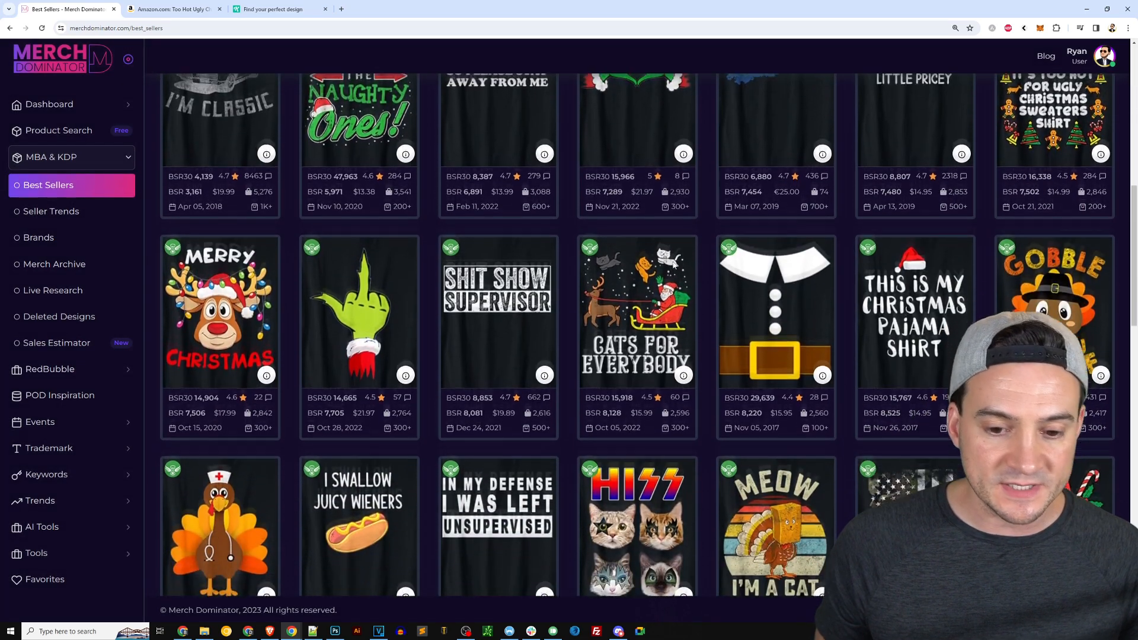
{"action": "scroll", "coordinate": [686, 270], "scroll_direction": "down", "scroll_amount": 8}
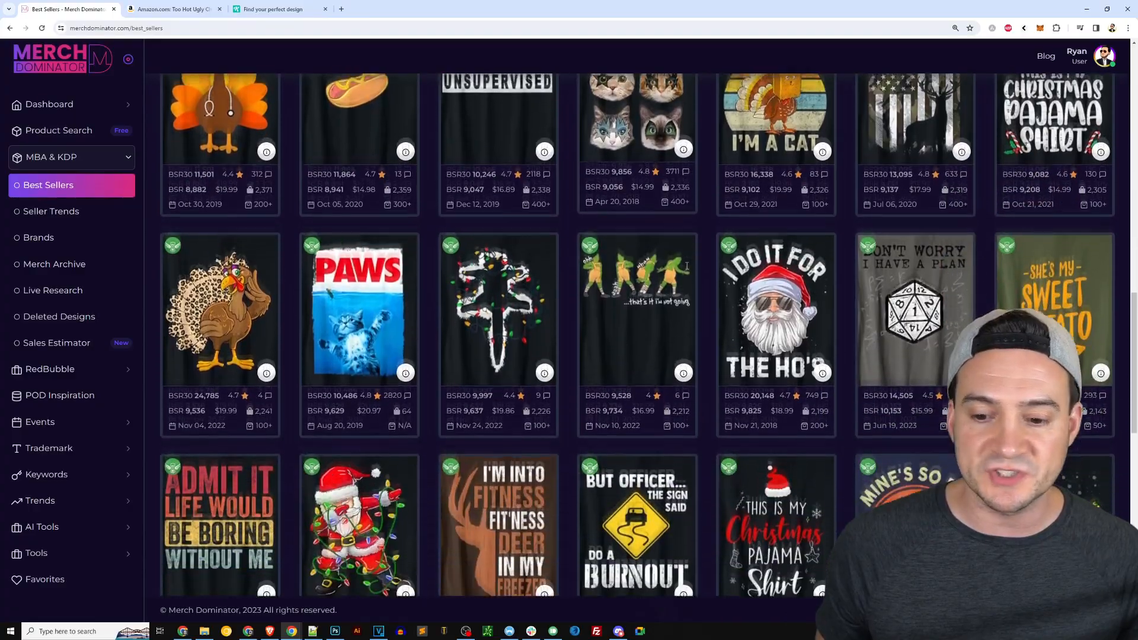
{"action": "scroll", "coordinate": [683, 259], "scroll_direction": "down", "scroll_amount": 5}
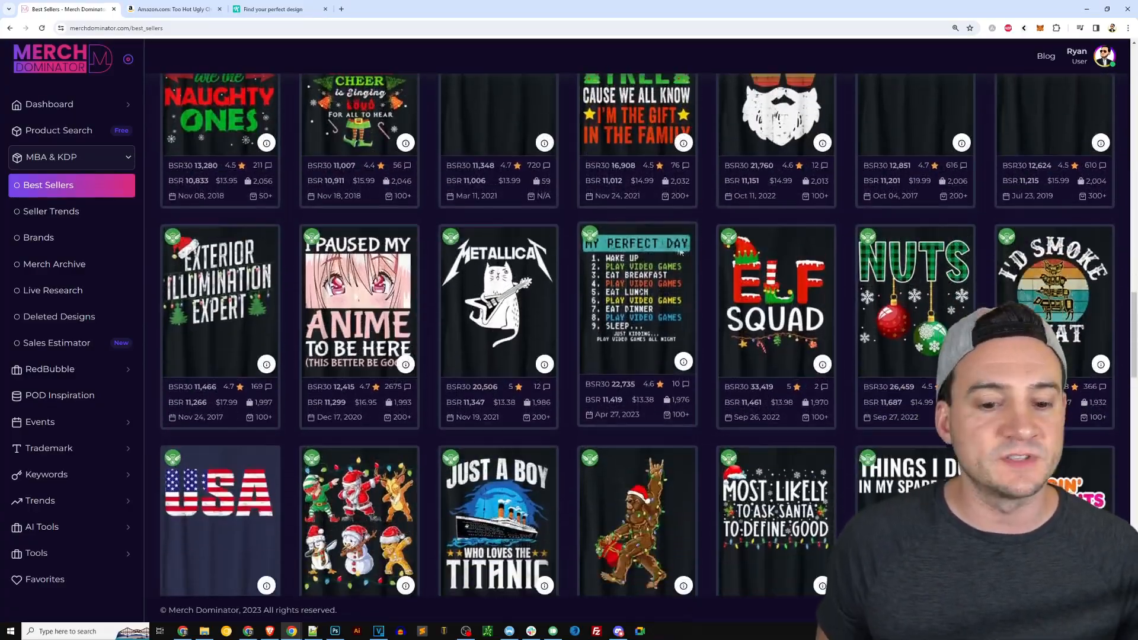
{"action": "scroll", "coordinate": [682, 254], "scroll_direction": "down", "scroll_amount": 5}
{"action": "scroll", "coordinate": [678, 249], "scroll_direction": "down", "scroll_amount": 5}
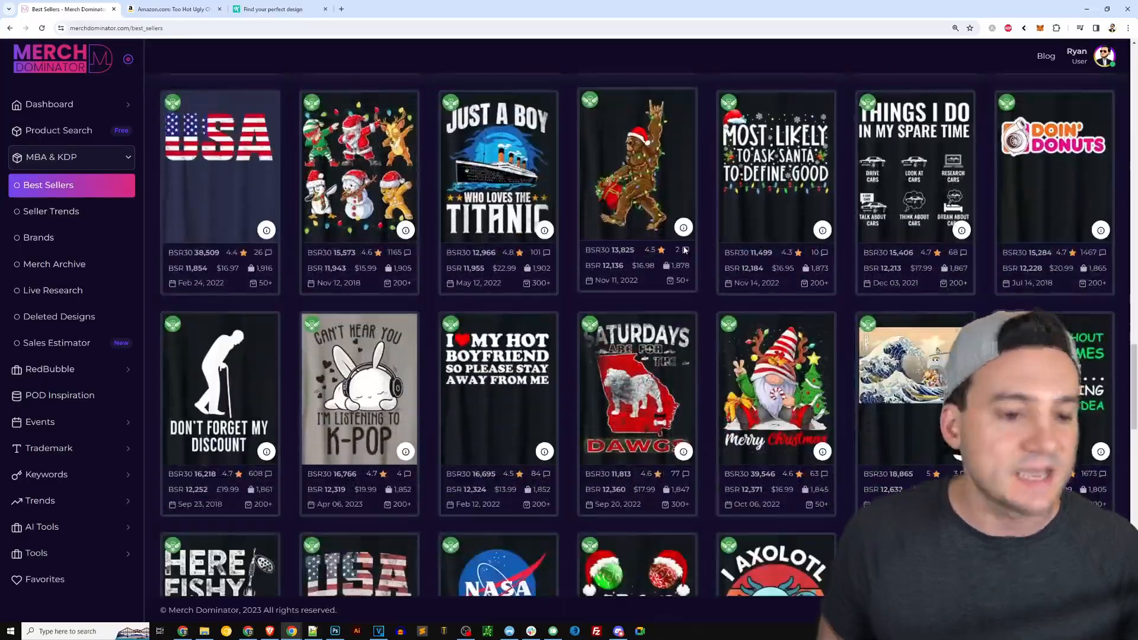
{"action": "scroll", "coordinate": [880, 306], "scroll_direction": "down", "scroll_amount": 6}
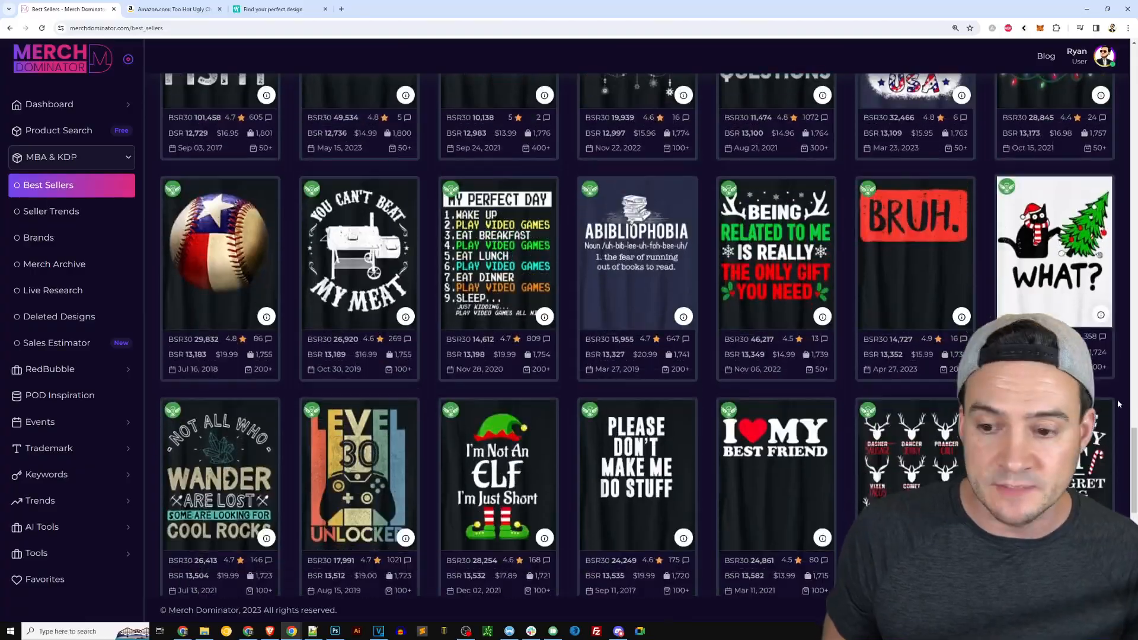
{"action": "left_click_drag", "start_coordinate": [1137, 458], "coordinate": [1121, 136]}
Open the details of the "Too Hot Ugly Christmas Sweaters" design and view its Amazon listing.
{"action": "left_click", "coordinate": [1100, 323]}
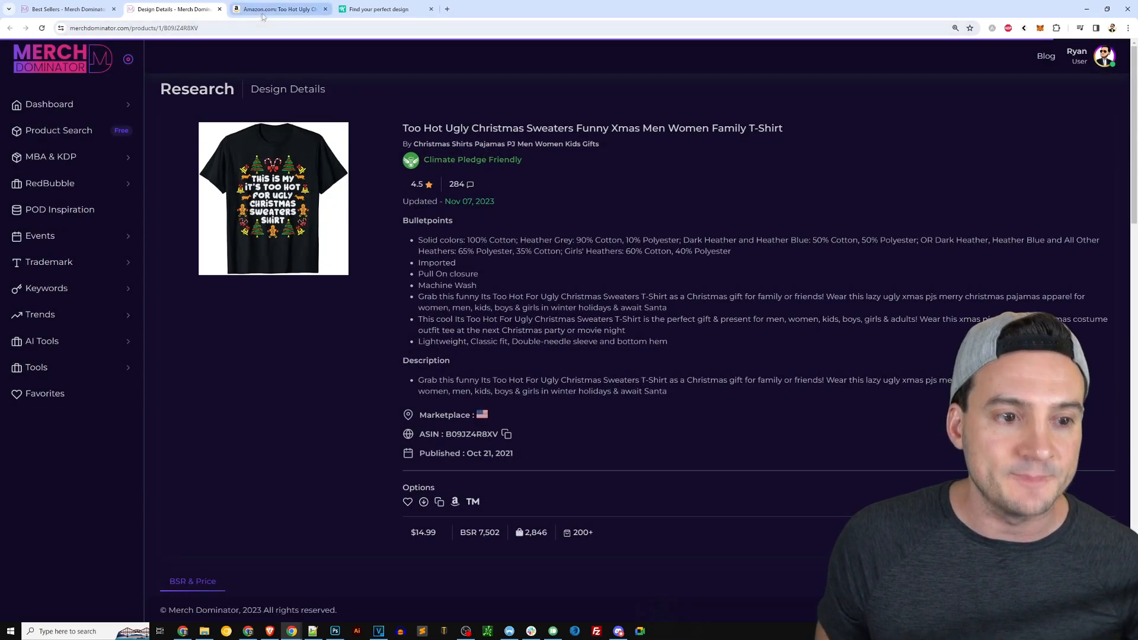
{"action": "left_click", "coordinate": [278, 9]}
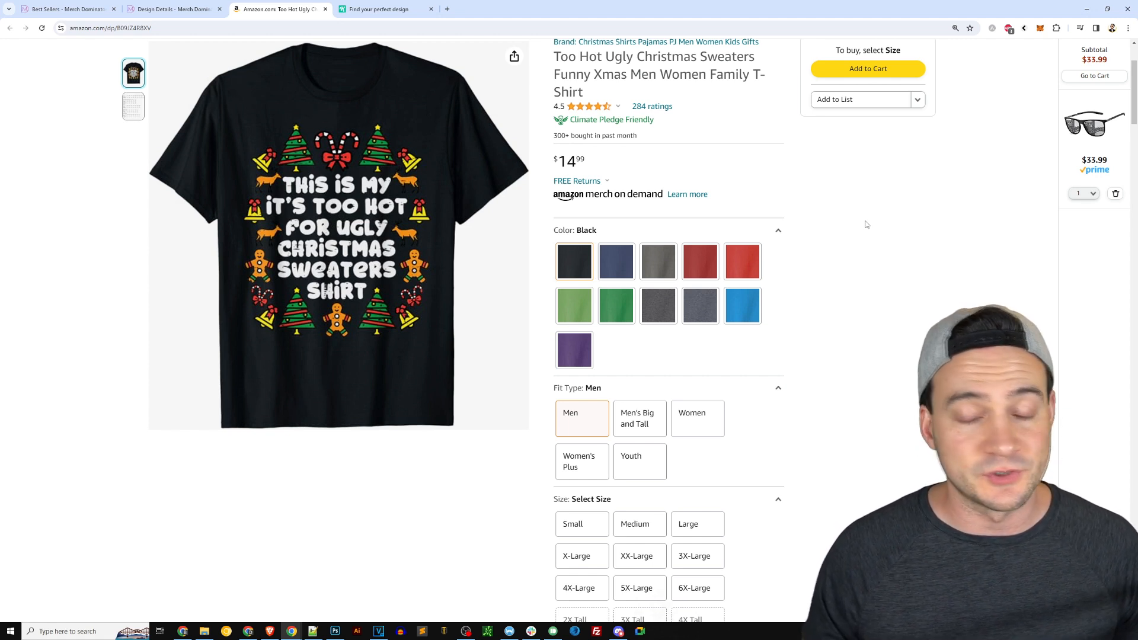
In Kittl, start a new project with a 4500 × 5400 px Merch by Amazon T-shirt artboard.
{"action": "left_click", "coordinate": [377, 13]}
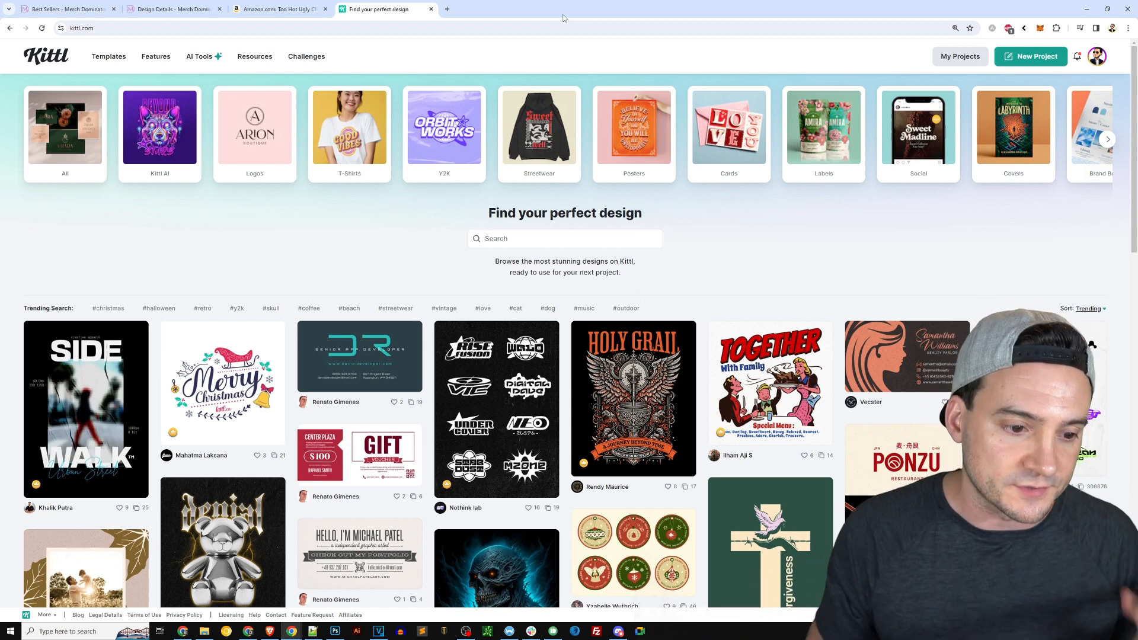
{"action": "left_click", "coordinate": [1019, 61]}
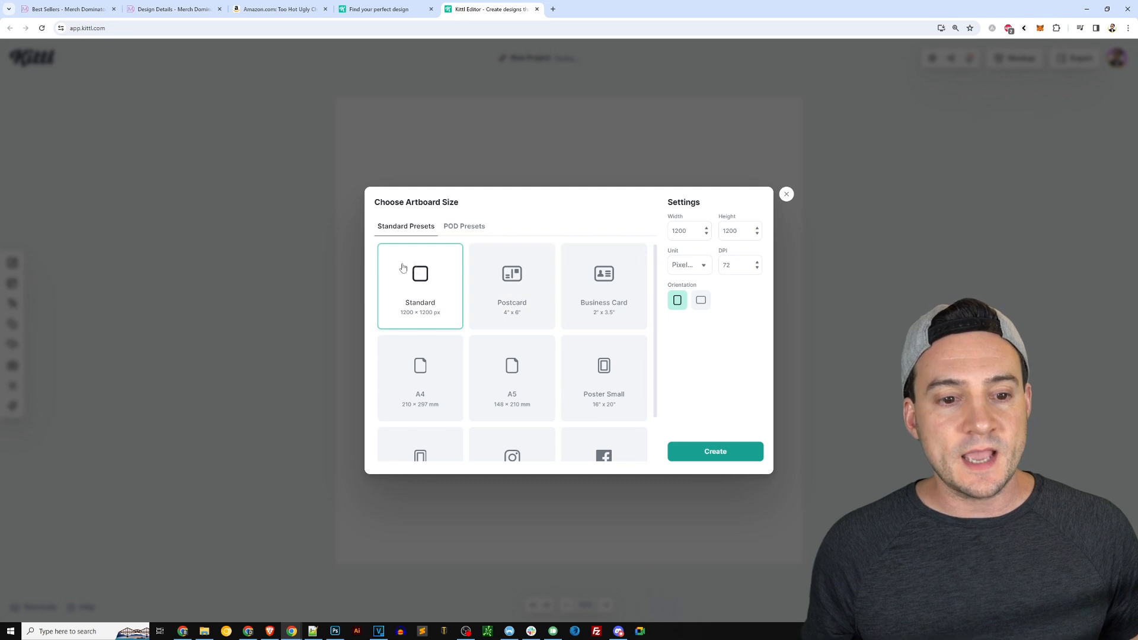
{"action": "double_click", "coordinate": [689, 231]}
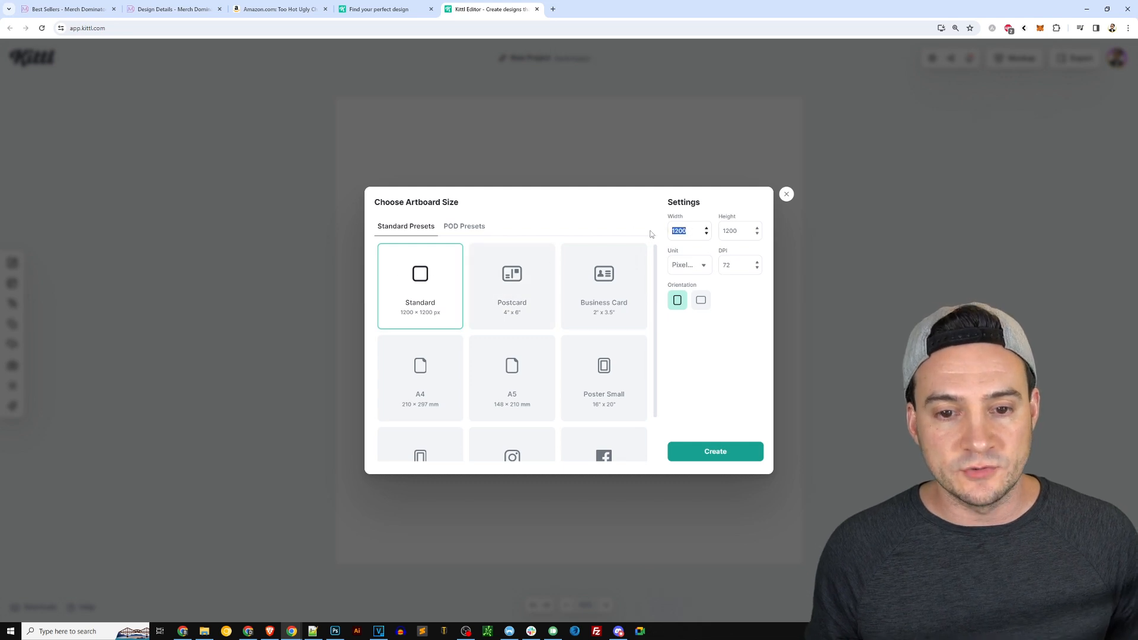
{"action": "left_click", "coordinate": [694, 231]}
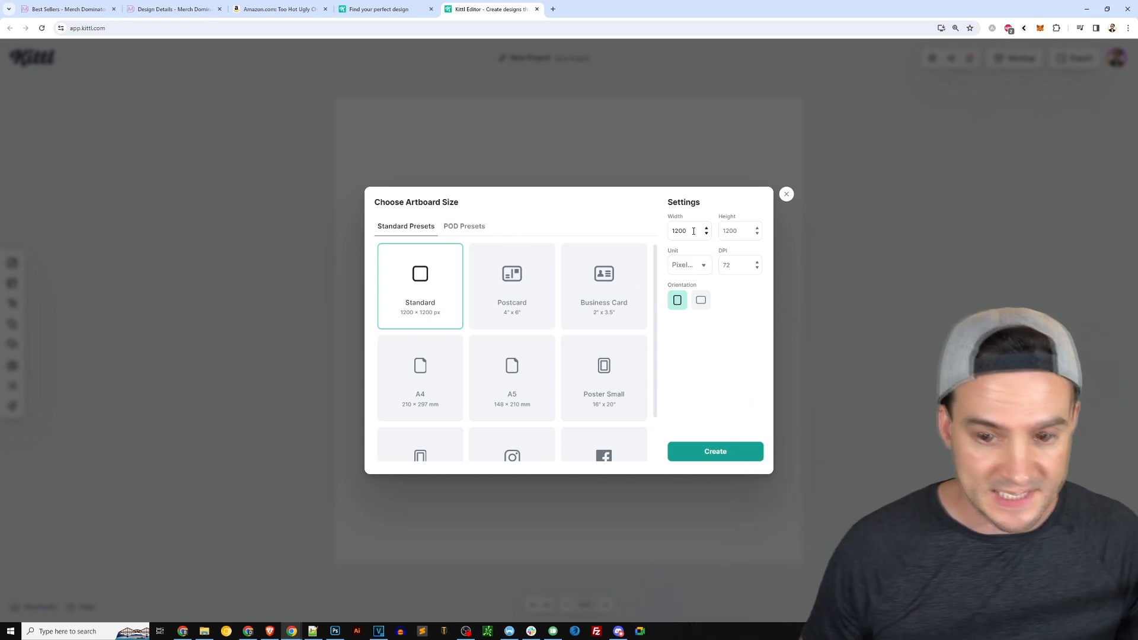
{"action": "double_click", "coordinate": [691, 231]}
{"action": "type", "text": "4500"}
{"action": "key", "text": "Tab"}
{"action": "type", "text": "5400"}
{"action": "left_click", "coordinate": [471, 230]}
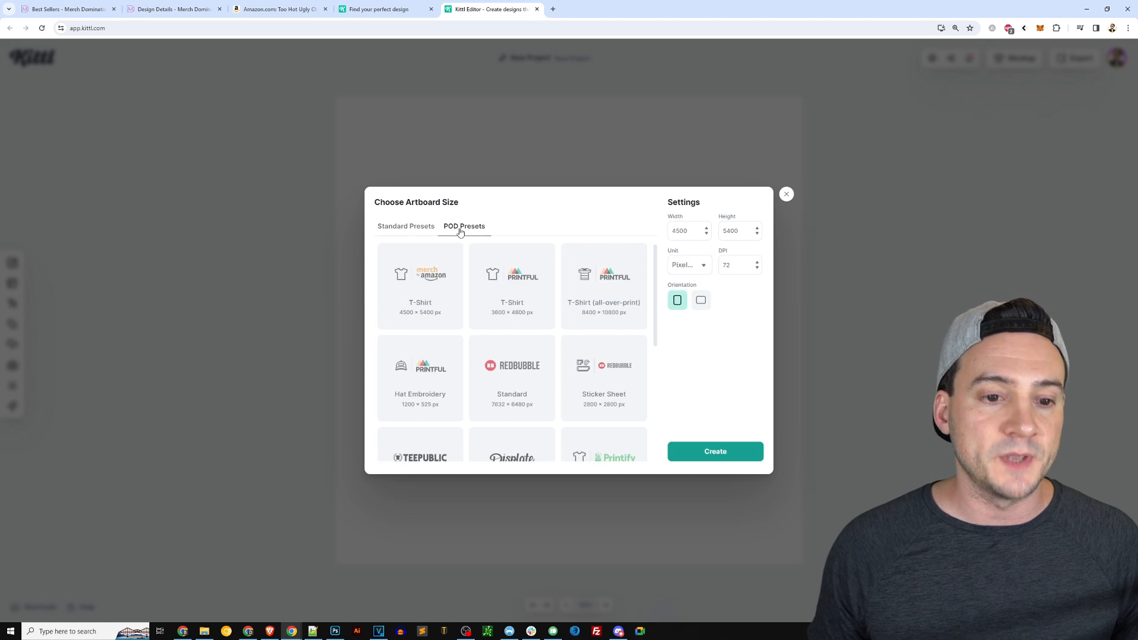
{"action": "left_click", "coordinate": [422, 277]}
{"action": "left_click", "coordinate": [717, 450]}
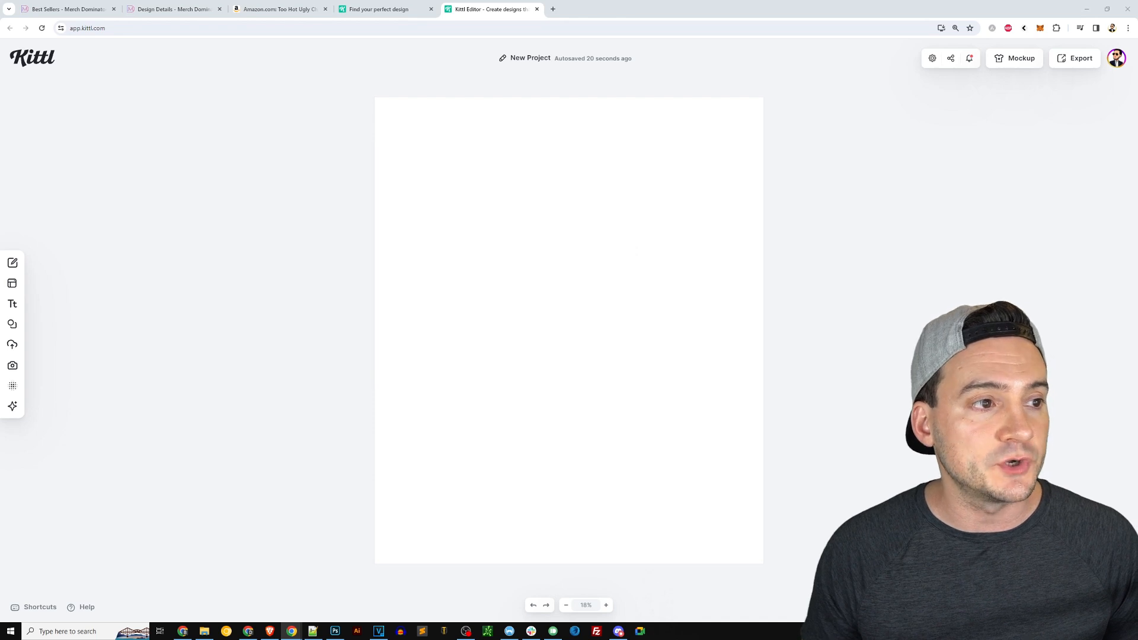
Preview green shirt colours for a standard T-shirt on the Merch on Demand create page, then close that window.
{"action": "left_click_drag", "start_coordinate": [0, 84], "coordinate": [349, 80]}
{"action": "left_click_drag", "start_coordinate": [575, 224], "coordinate": [850, 221]}
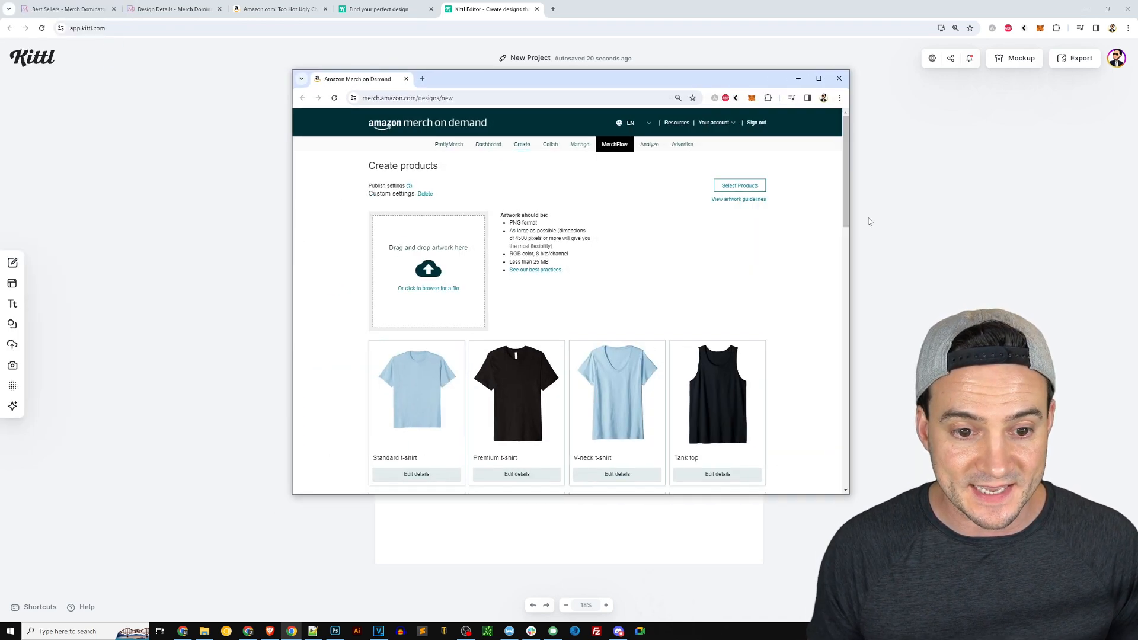
{"action": "scroll", "coordinate": [569, 296], "scroll_direction": "down", "scroll_amount": 5}
{"action": "left_click", "coordinate": [417, 209]}
{"action": "left_click", "coordinate": [664, 337]}
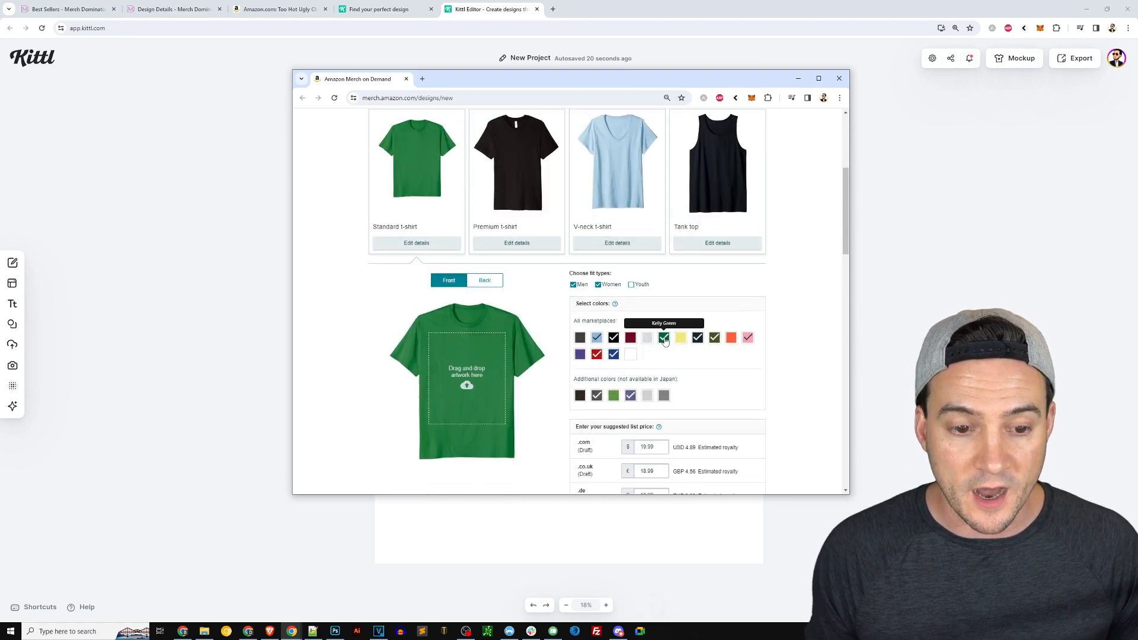
{"action": "left_click", "coordinate": [614, 396]}
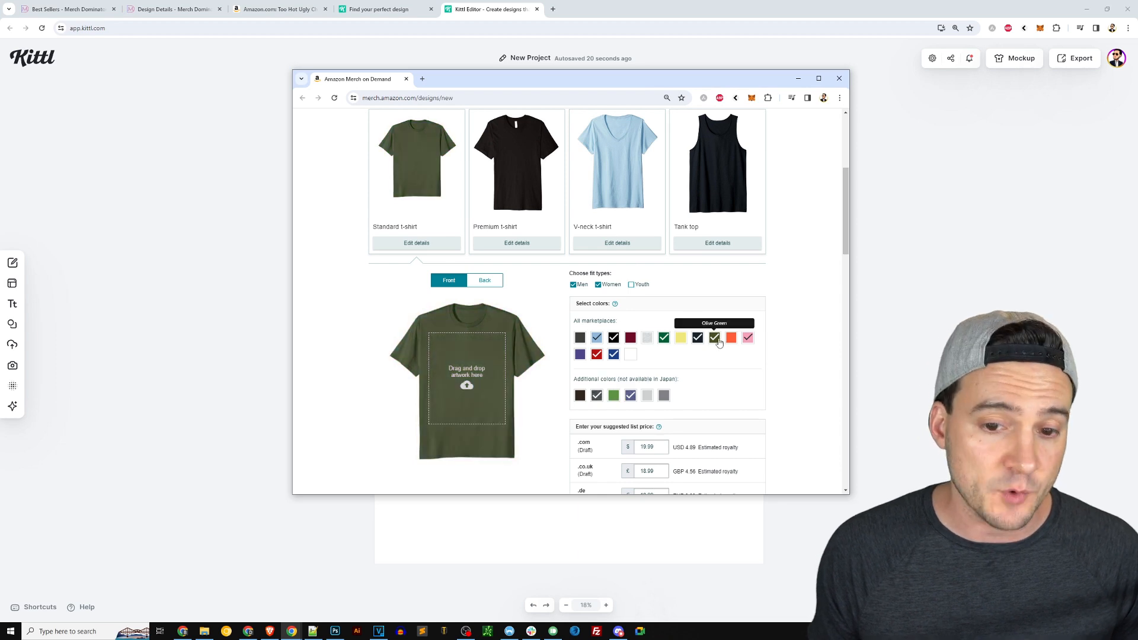
{"action": "left_click", "coordinate": [840, 78]}
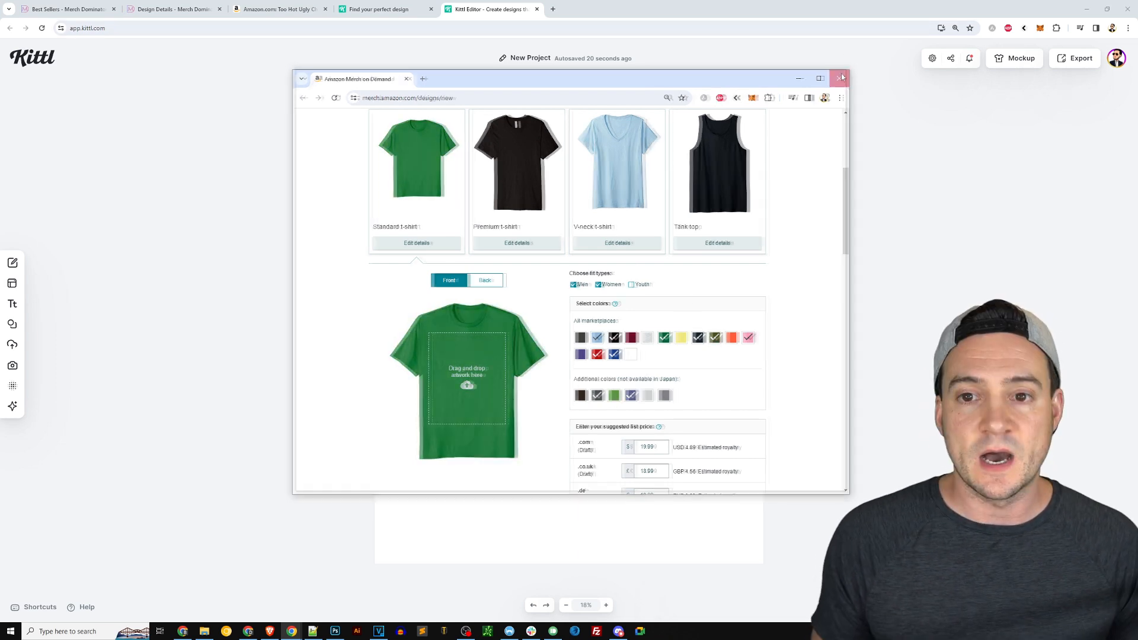
Set the artboard background colour to green 20c169.
{"action": "left_click", "coordinate": [695, 168]}
{"action": "left_click", "coordinate": [1006, 128]}
{"action": "left_click", "coordinate": [918, 248]}
{"action": "left_click_drag", "start_coordinate": [952, 198], "coordinate": [973, 167]}
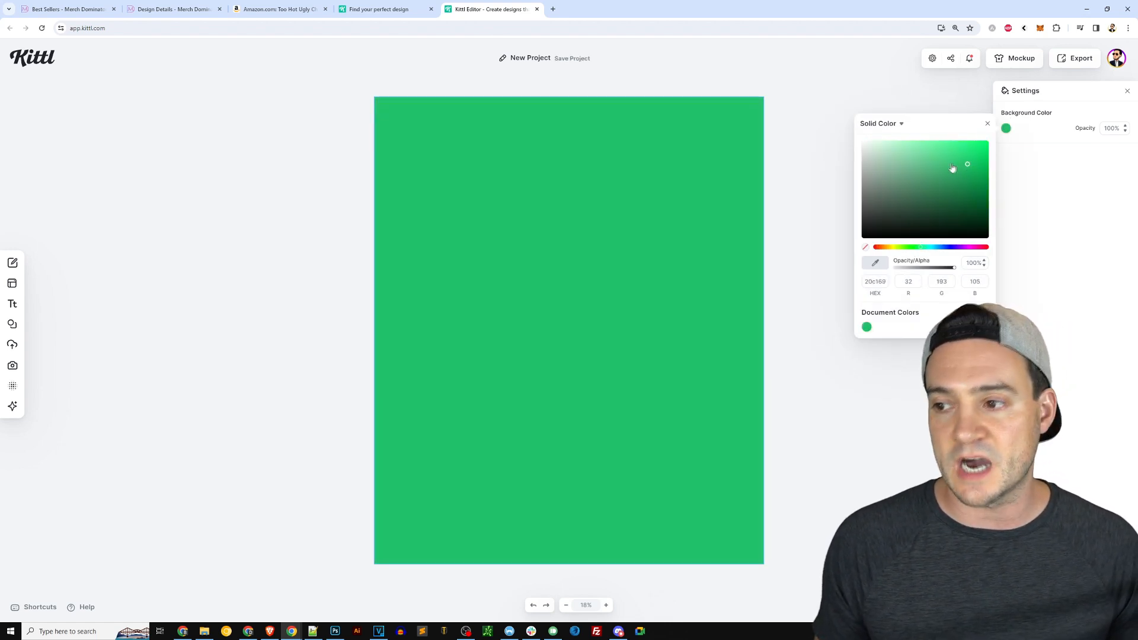
{"action": "left_click", "coordinate": [850, 87]}
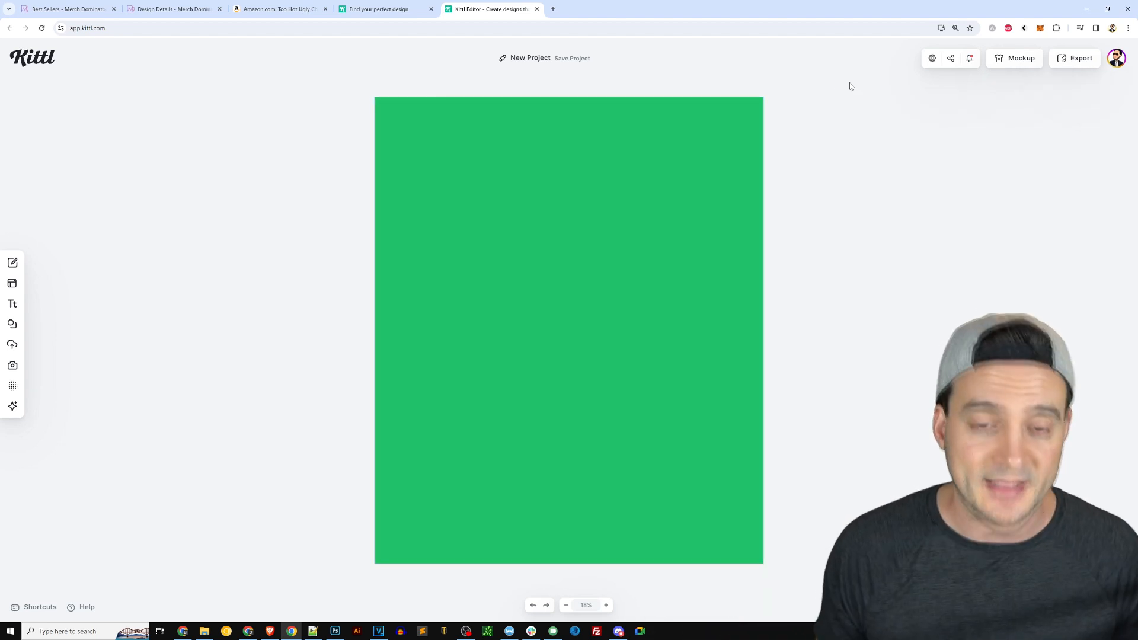
Adjust the background green slightly to 20c166.
{"action": "left_click", "coordinate": [580, 177]}
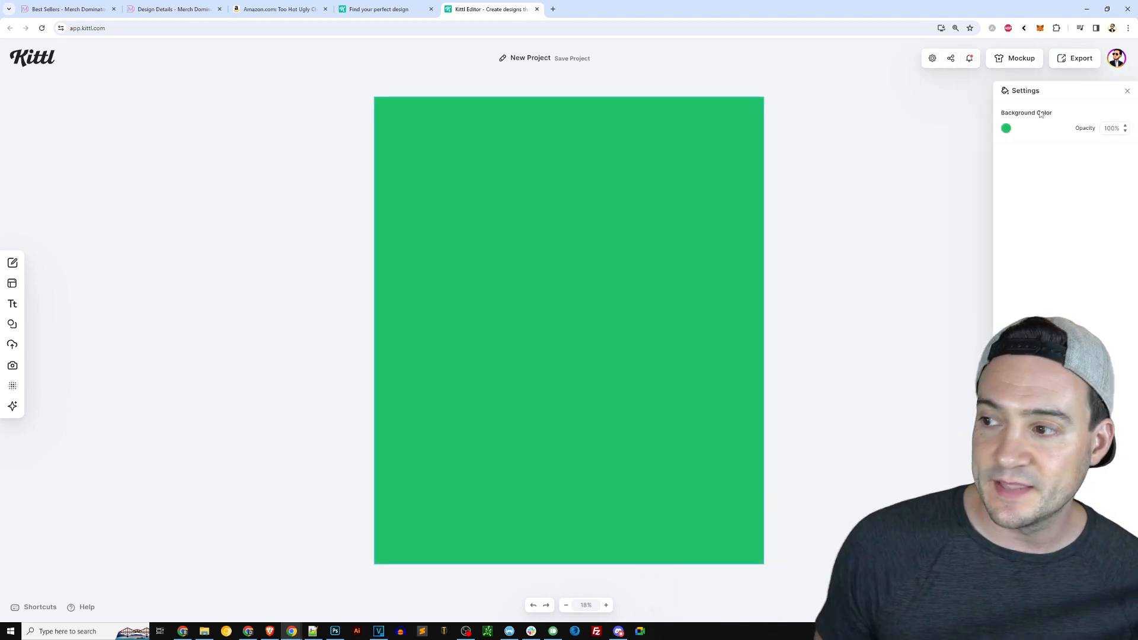
{"action": "left_click", "coordinate": [1006, 129]}
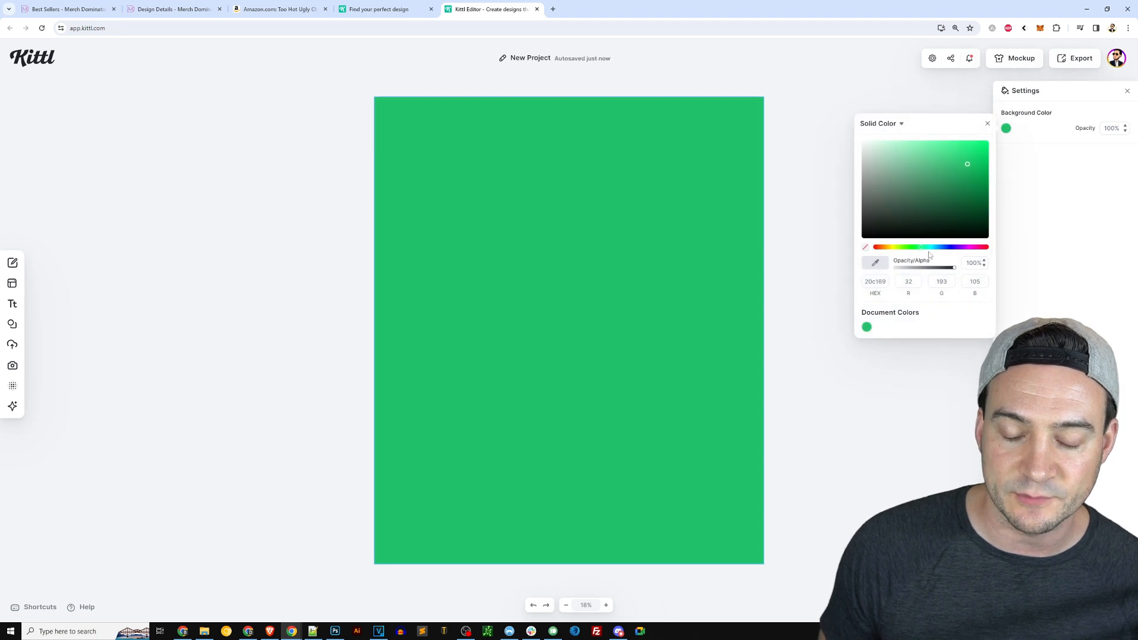
{"action": "mouse_move", "coordinate": [918, 252]}
{"action": "left_mouse_down"}
{"action": "mouse_move", "coordinate": [910, 249]}
{"action": "mouse_move", "coordinate": [978, 249]}
{"action": "mouse_move", "coordinate": [921, 250]}
{"action": "left_mouse_up"}
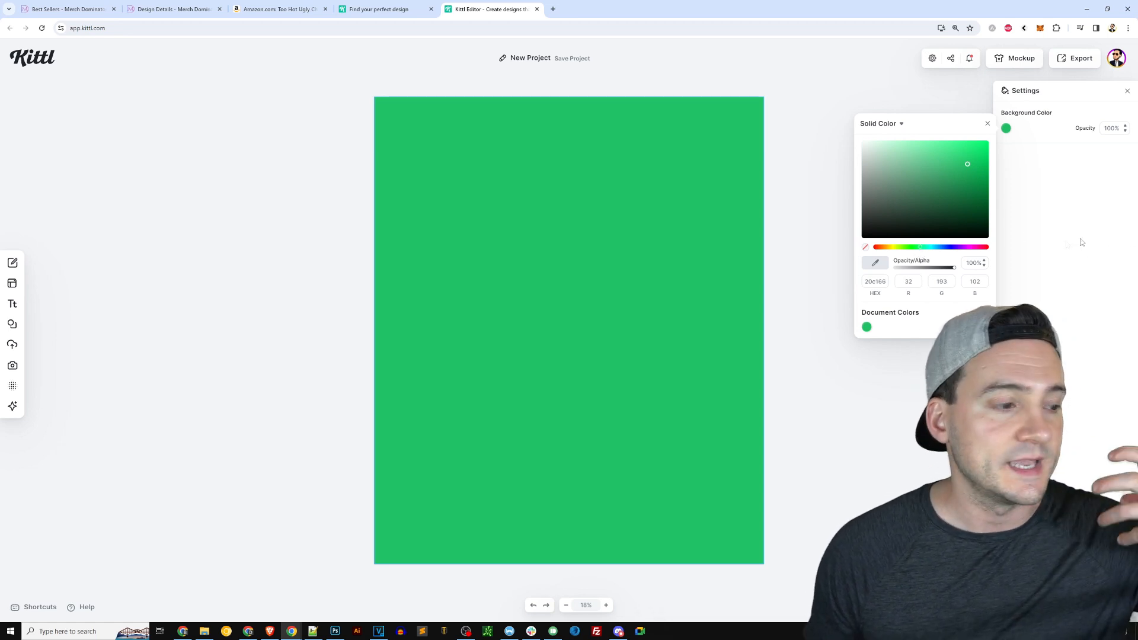
{"action": "left_click", "coordinate": [123, 220]}
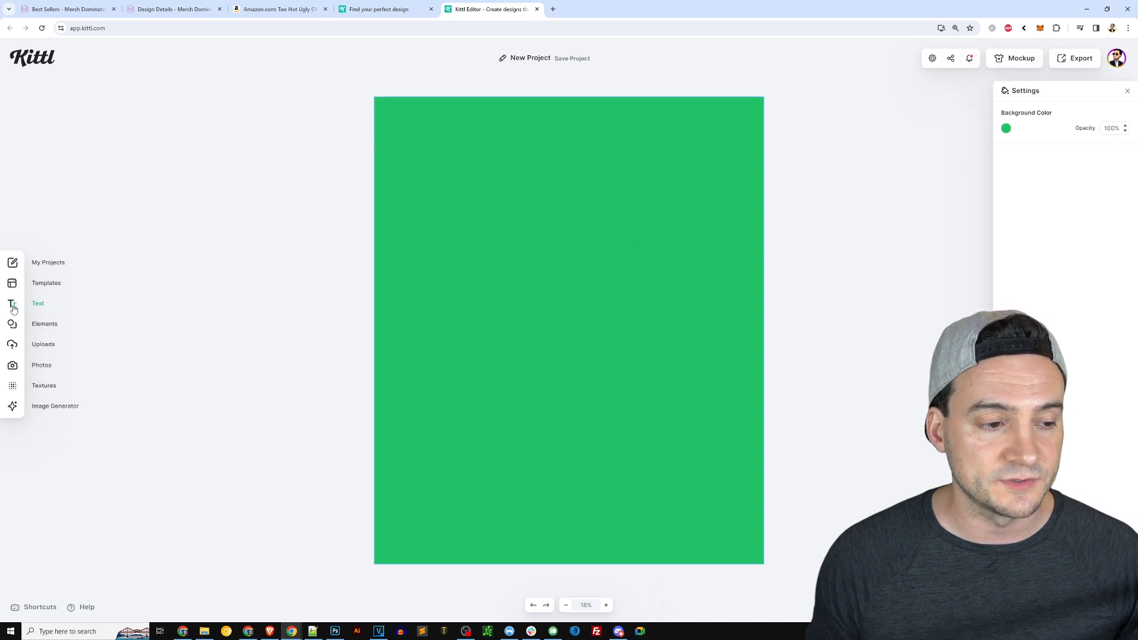
Add a default headline text to the artboard.
{"action": "left_click", "coordinate": [37, 303]}
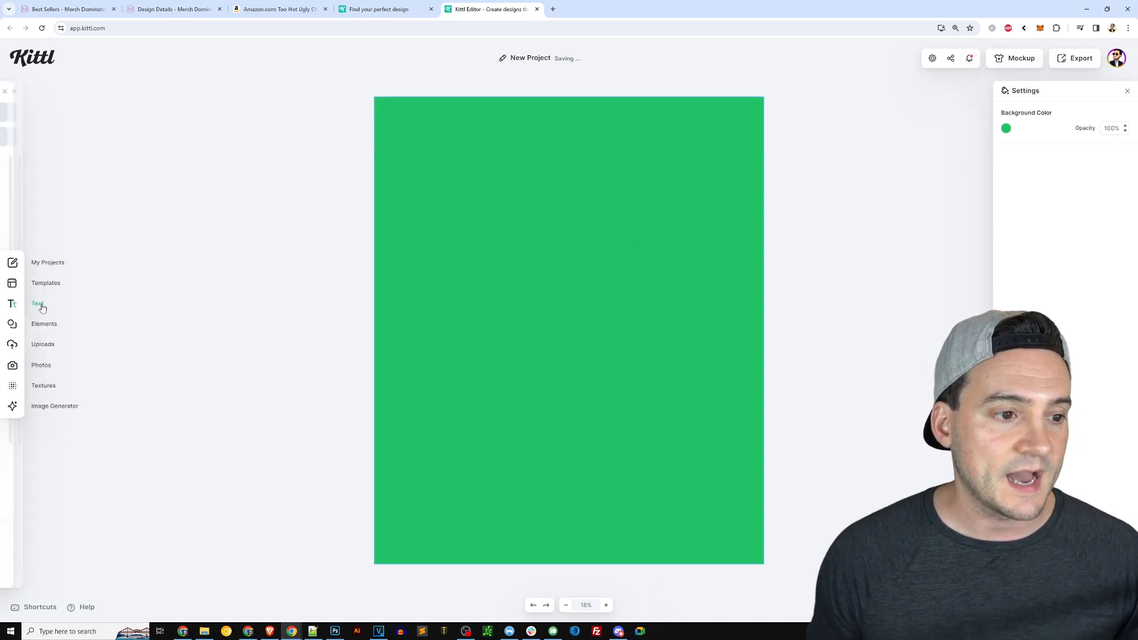
{"action": "left_click", "coordinate": [87, 117]}
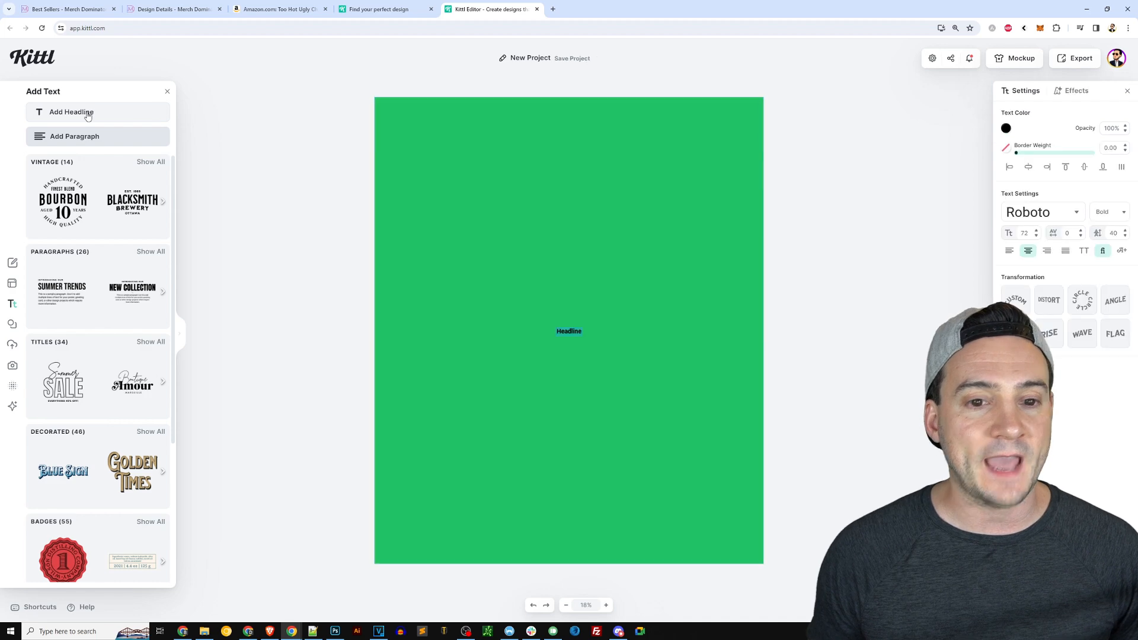
Expand the text preset gallery and copy a screenshot of its preset rows.
{"action": "left_click", "coordinate": [181, 336]}
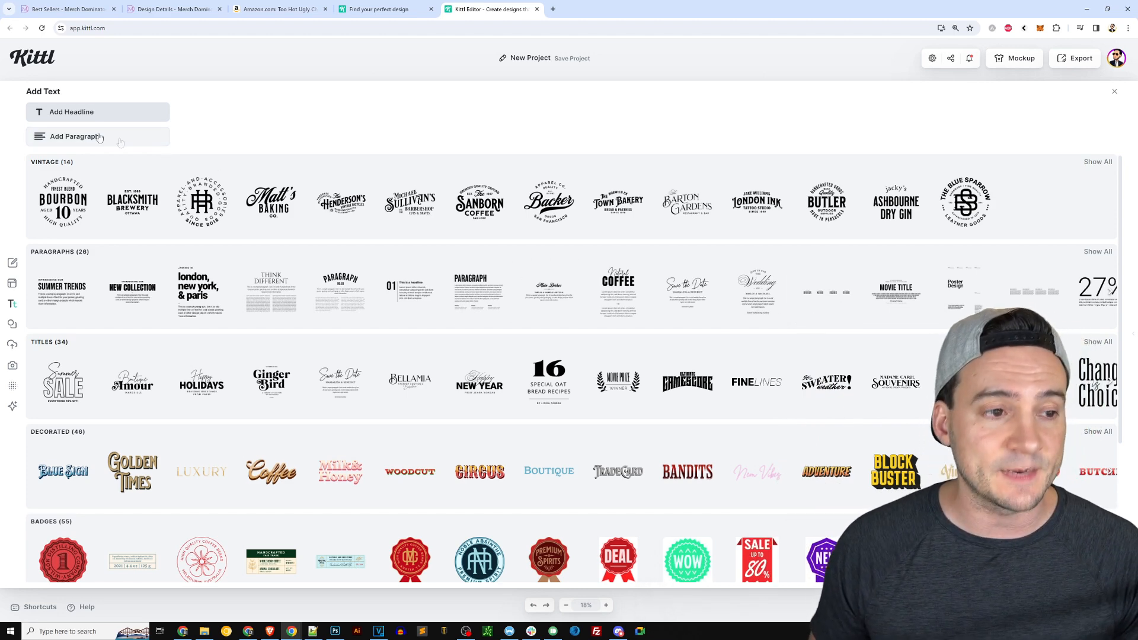
{"action": "key", "text": "Print"}
{"action": "left_click_drag", "start_coordinate": [17, 150], "coordinate": [1100, 416]}
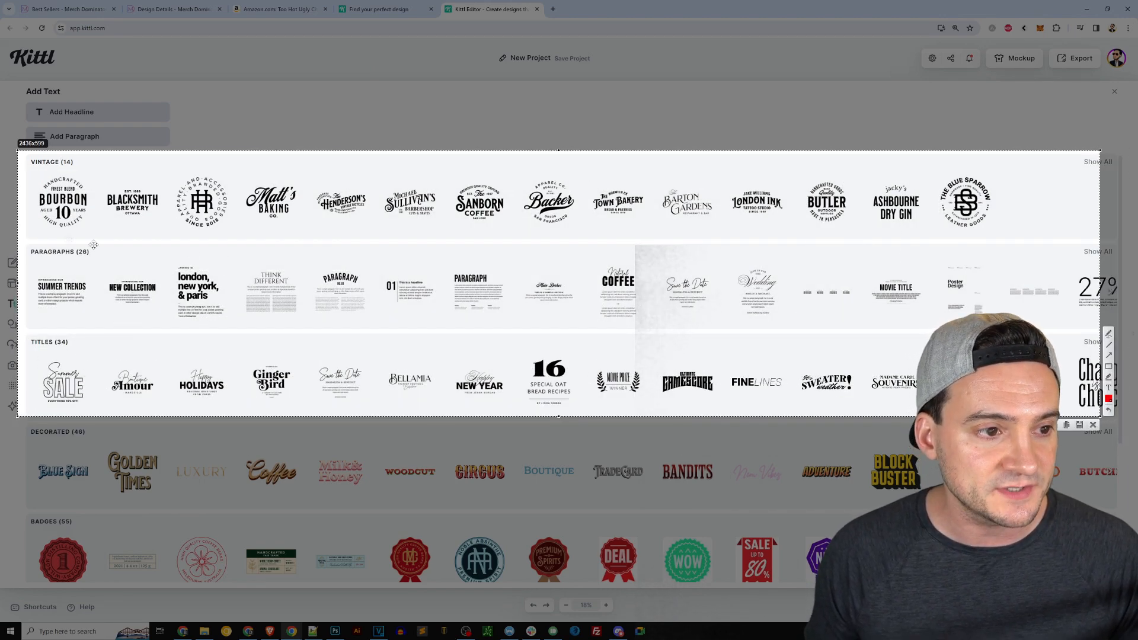
{"action": "key", "text": "ctrl+c"}
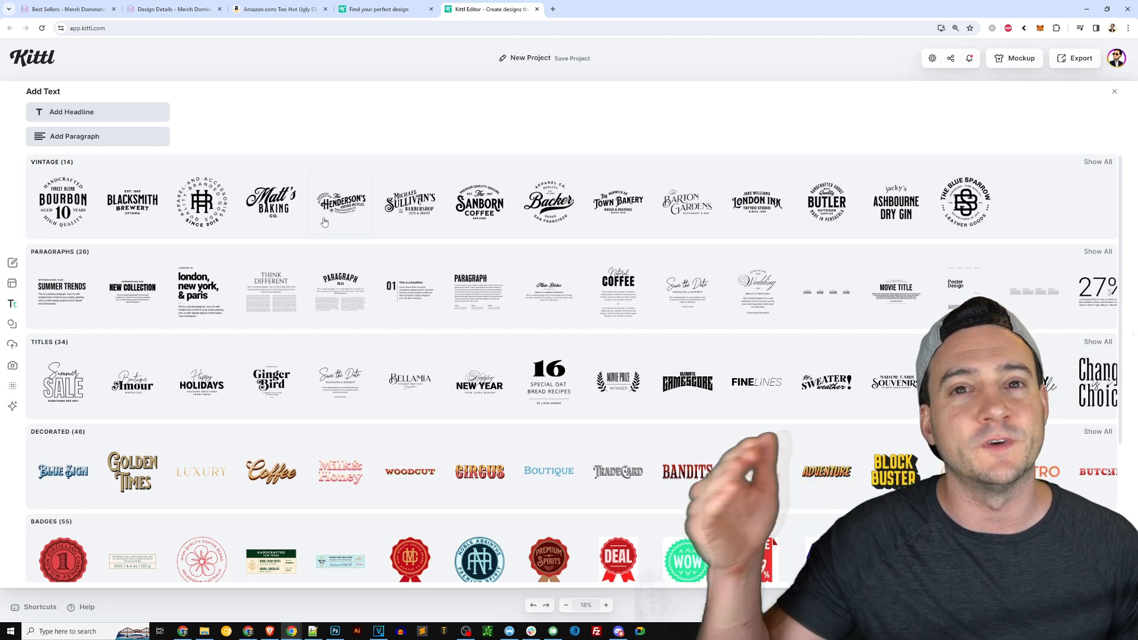
{"action": "left_click", "coordinate": [1115, 92]}
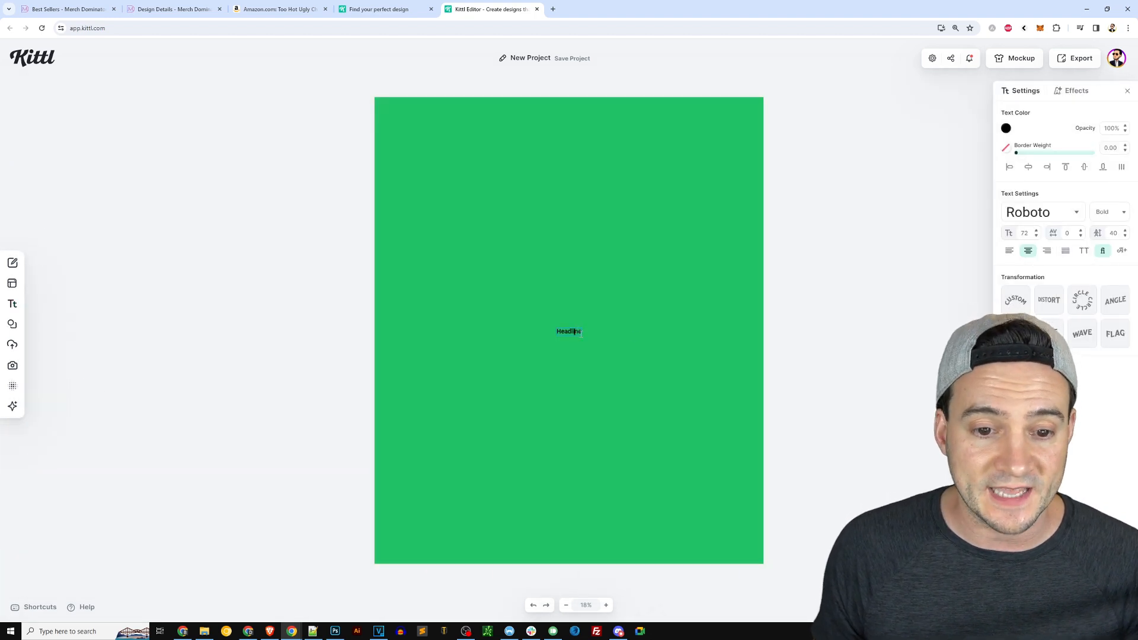
Scale the headline to size 503 at the artboard's top, stretching its text box to both artboard edges.
{"action": "left_click_drag", "start_coordinate": [584, 324], "coordinate": [732, 300]}
{"action": "left_click", "coordinate": [576, 175]}
{"action": "left_click_drag", "start_coordinate": [624, 319], "coordinate": [589, 152]}
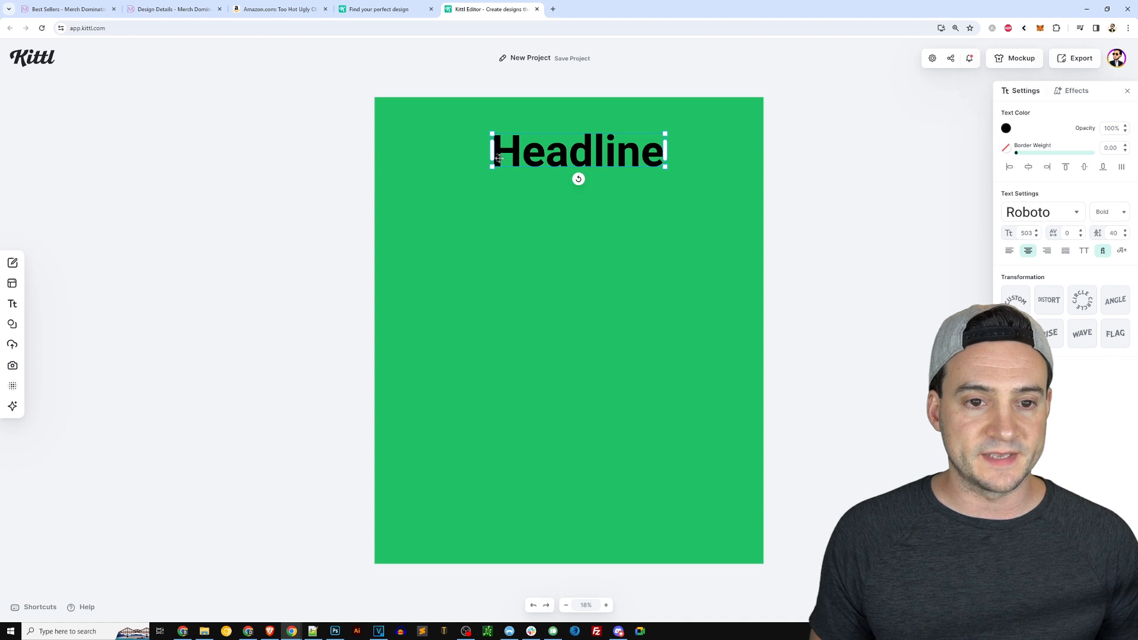
{"action": "left_click_drag", "start_coordinate": [492, 152], "coordinate": [376, 153]}
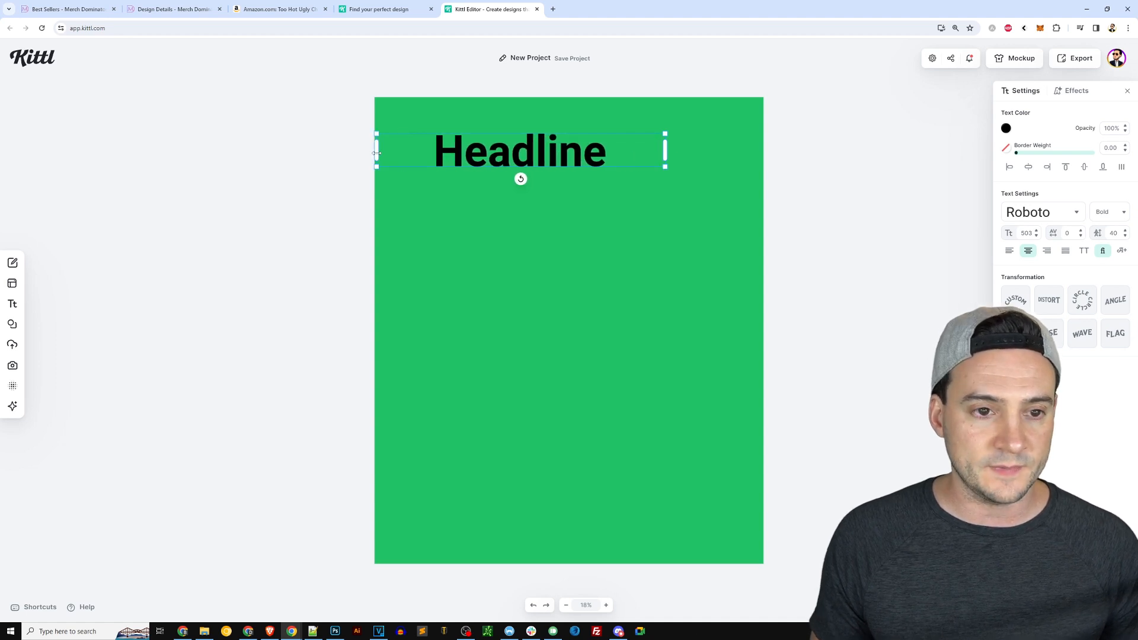
{"action": "left_click_drag", "start_coordinate": [665, 150], "coordinate": [763, 151]}
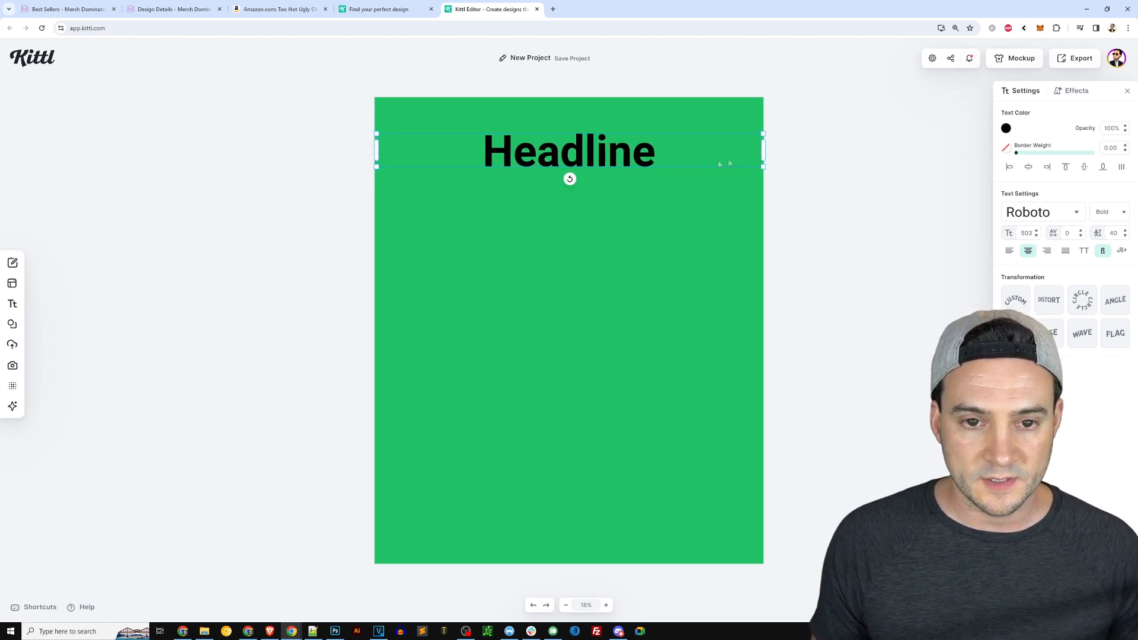
Return to the Amazon listing of the reference shirt.
{"action": "left_click", "coordinate": [285, 13]}
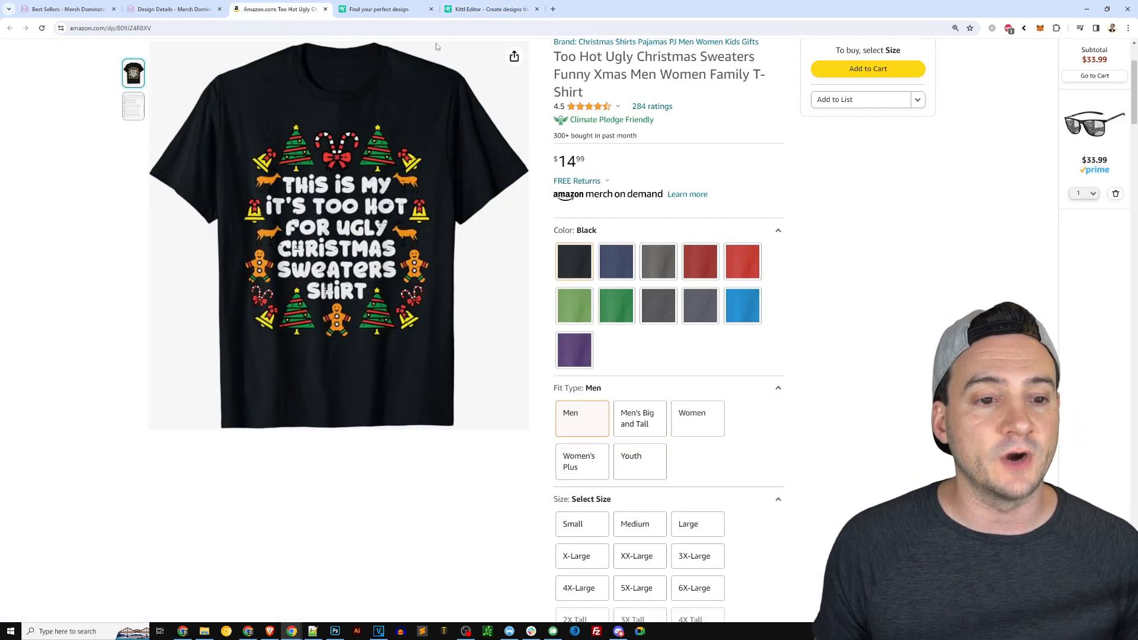
Replace the headline text with THIS IS MY / IT'S TOO HOT / FOR UGLY / CHRISTMAS / SWEATERS / SHIRT, one phrase per line.
{"action": "left_click", "coordinate": [480, 10]}
{"action": "type", "text": "This is my"}
{"action": "key", "text": "ctrl+a"}
{"action": "type", "text": "THIS IS MY"}
{"action": "key", "text": "Return"}
{"action": "type", "text": "IT'S TOO HOT"}
{"action": "key", "text": "Return"}
{"action": "type", "text": "FOR UGLY"}
{"action": "key", "text": "Return"}
{"action": "type", "text": "CHRISTMAS"}
{"action": "key", "text": "Return"}
{"action": "type", "text": "SWEATERS SHIRT"}
{"action": "key", "text": "BackSpace"}
{"action": "key", "text": "BackSpace"}
{"action": "key", "text": "BackSpace"}
{"action": "type", "text": "ERS SHIRT"}
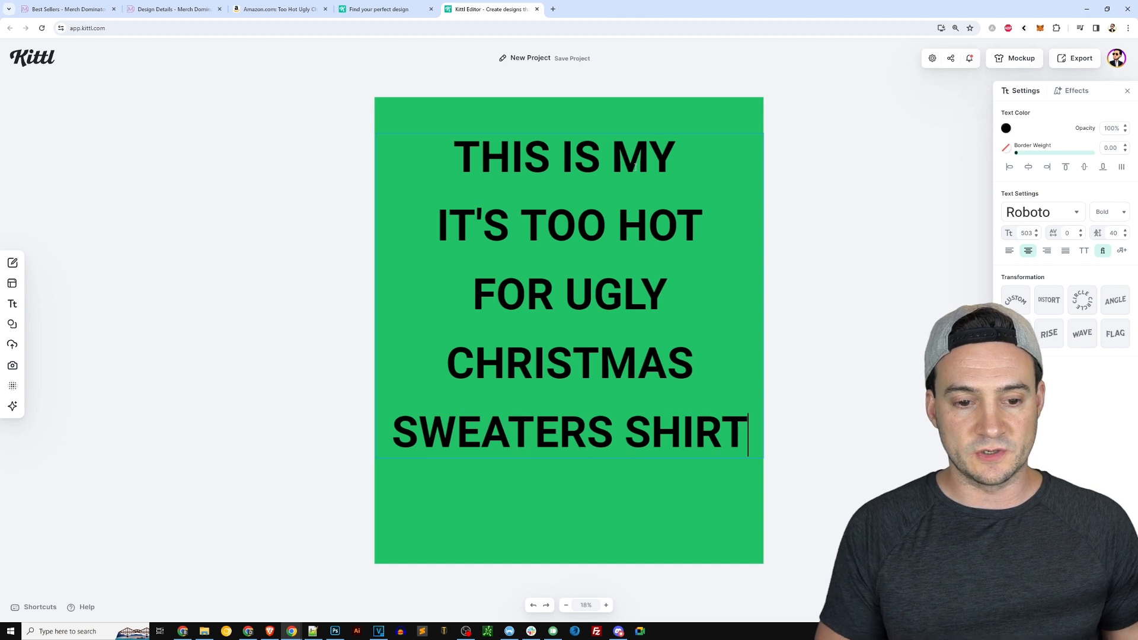
{"action": "key", "text": "ctrl+Left"}
{"action": "key", "text": "Return"}
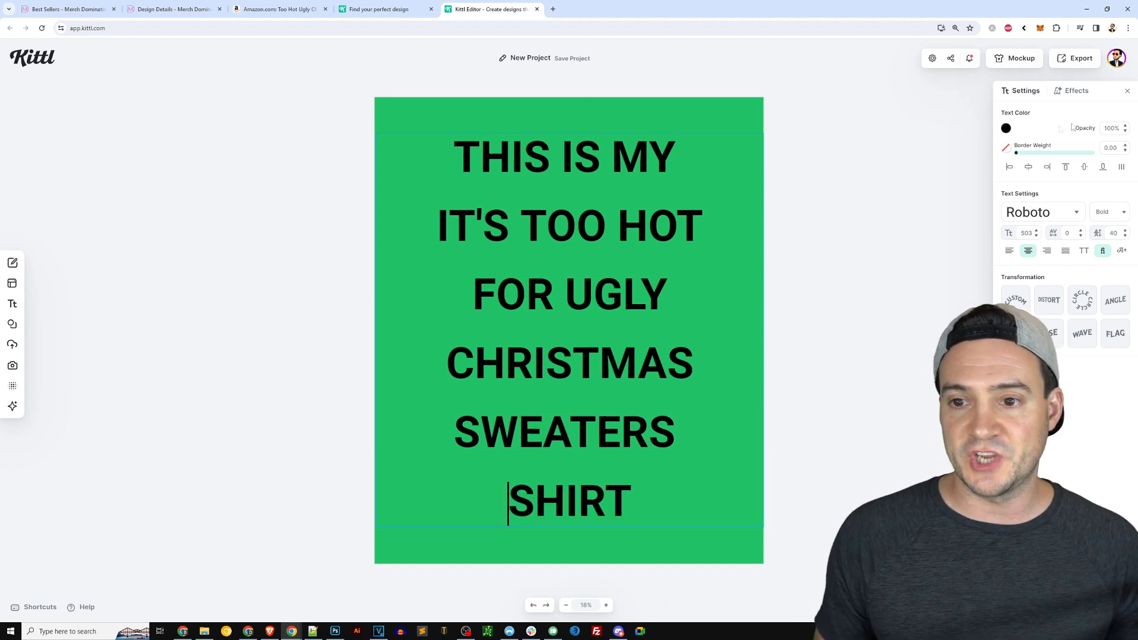
Set the headline's text colour to white.
{"action": "left_click", "coordinate": [1007, 128]}
{"action": "left_click", "coordinate": [867, 327]}
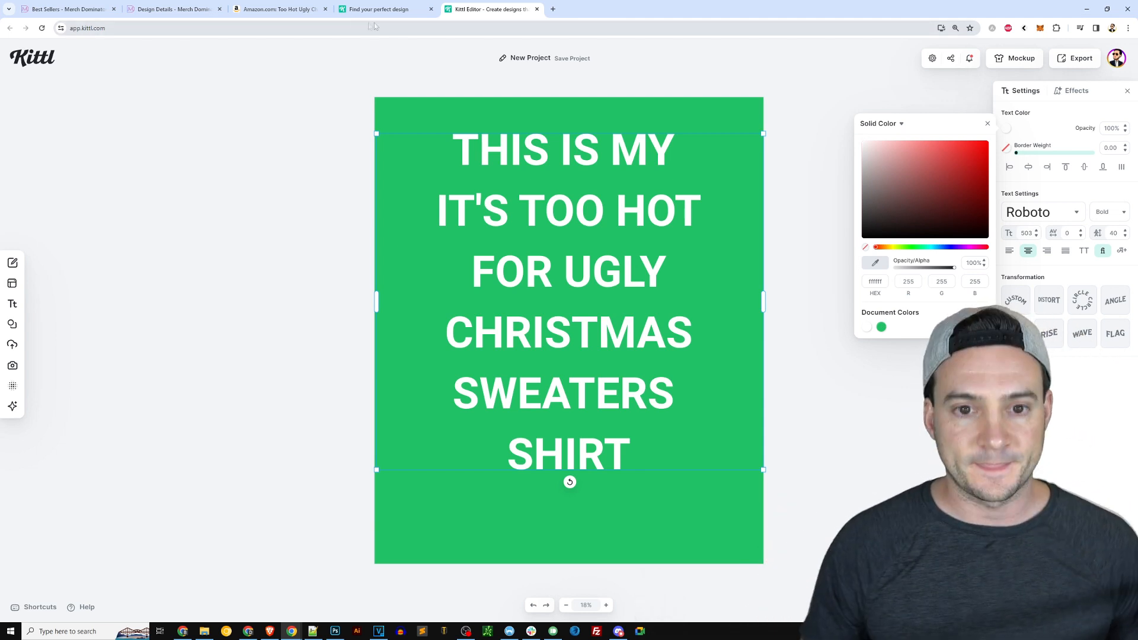
Try the Merry Knitting 02 and Merry Knitting 01 typefaces on the whole headline.
{"action": "double_click", "coordinate": [655, 152]}
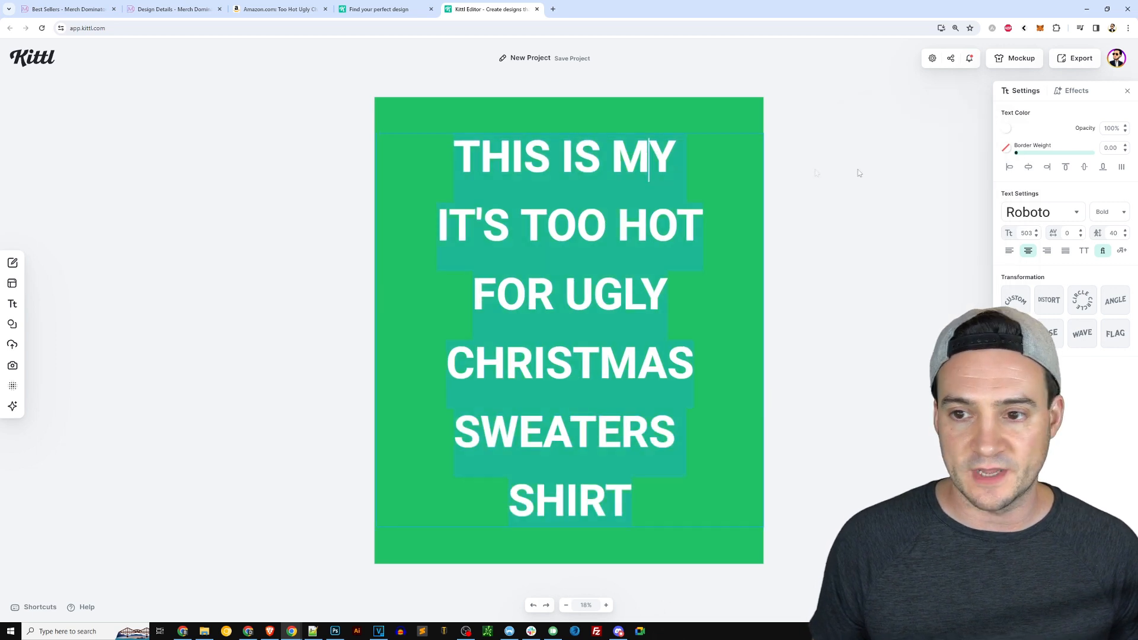
{"action": "left_click", "coordinate": [1063, 212]}
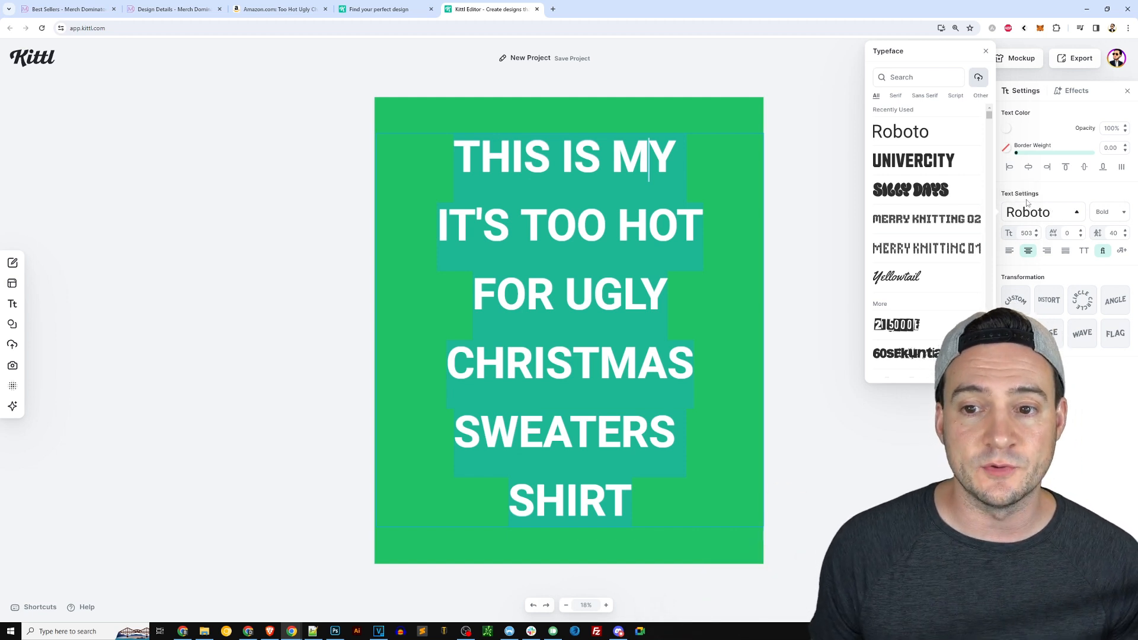
{"action": "left_click", "coordinate": [904, 221]}
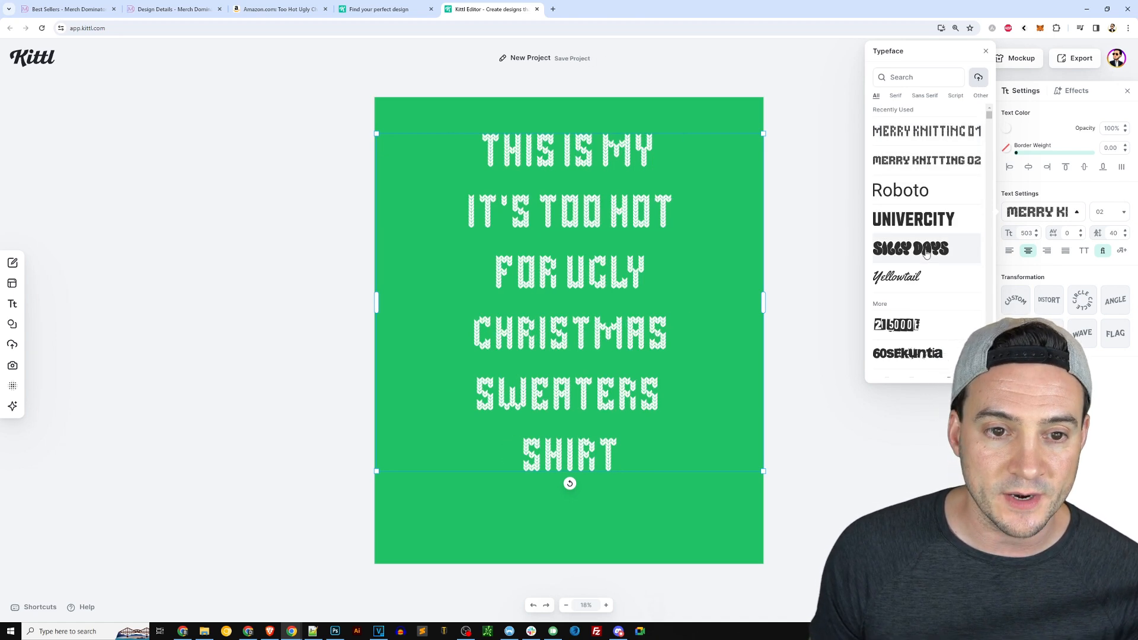
{"action": "left_click", "coordinate": [927, 254]}
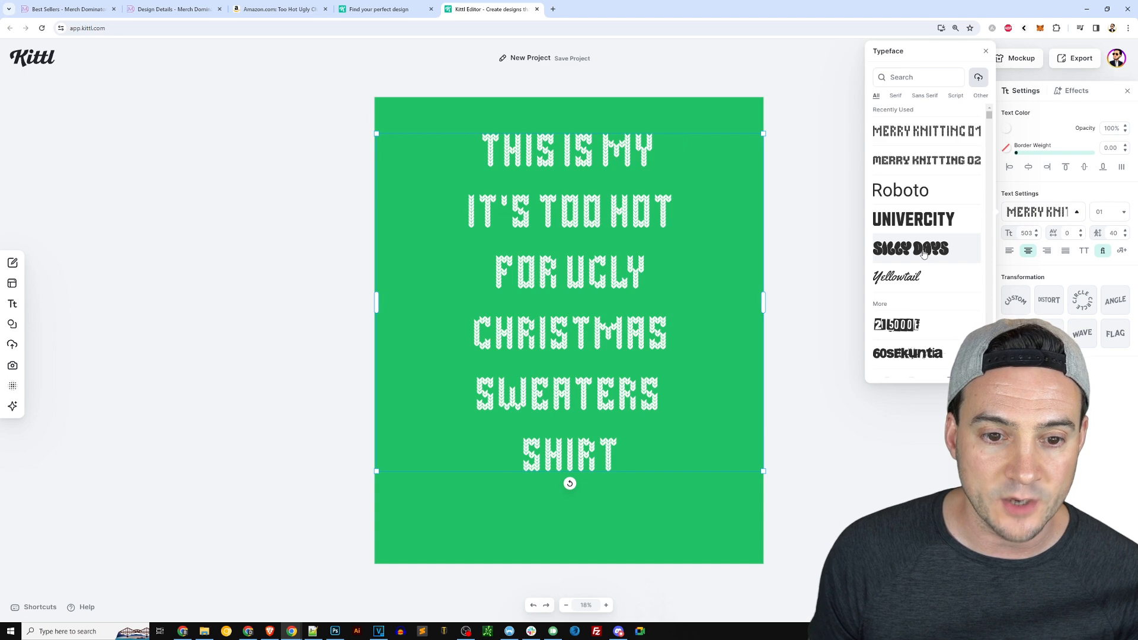
{"action": "left_click", "coordinate": [933, 161]}
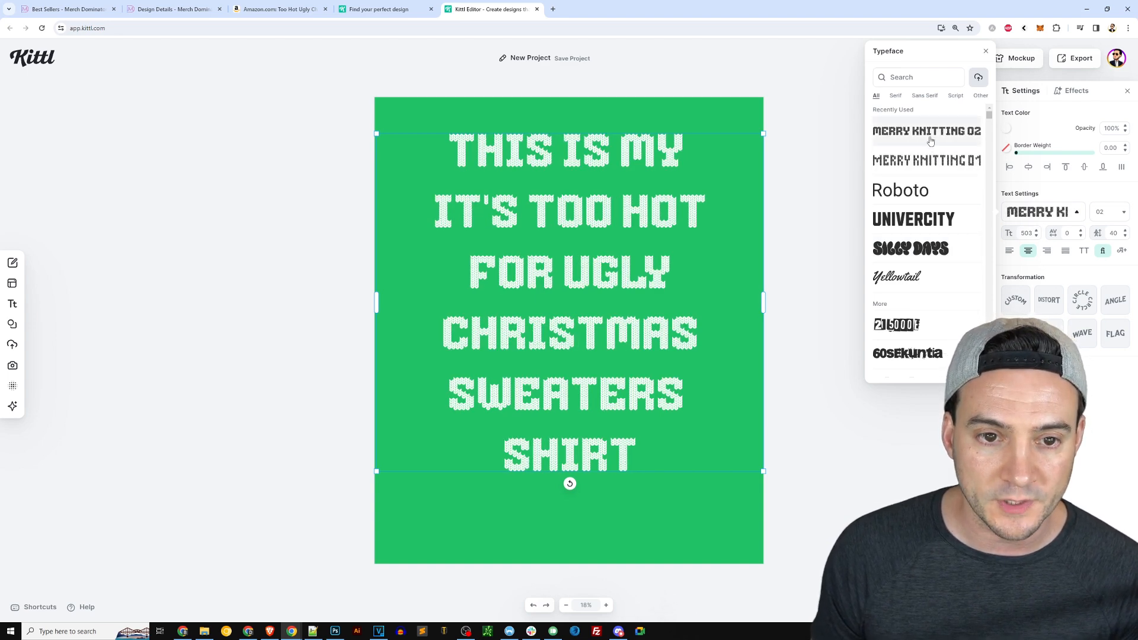
Browse the typeface list, trying fonts such as Anton and Bangers, and apply Barely Enough to the headline.
{"action": "left_click", "coordinate": [923, 77]}
{"action": "type", "text": "knit"}
{"action": "double_click", "coordinate": [923, 78]}
{"action": "key", "text": "BackSpace"}
{"action": "scroll", "coordinate": [939, 233], "scroll_direction": "down", "scroll_amount": 5}
{"action": "scroll", "coordinate": [939, 233], "scroll_direction": "down", "scroll_amount": 5}
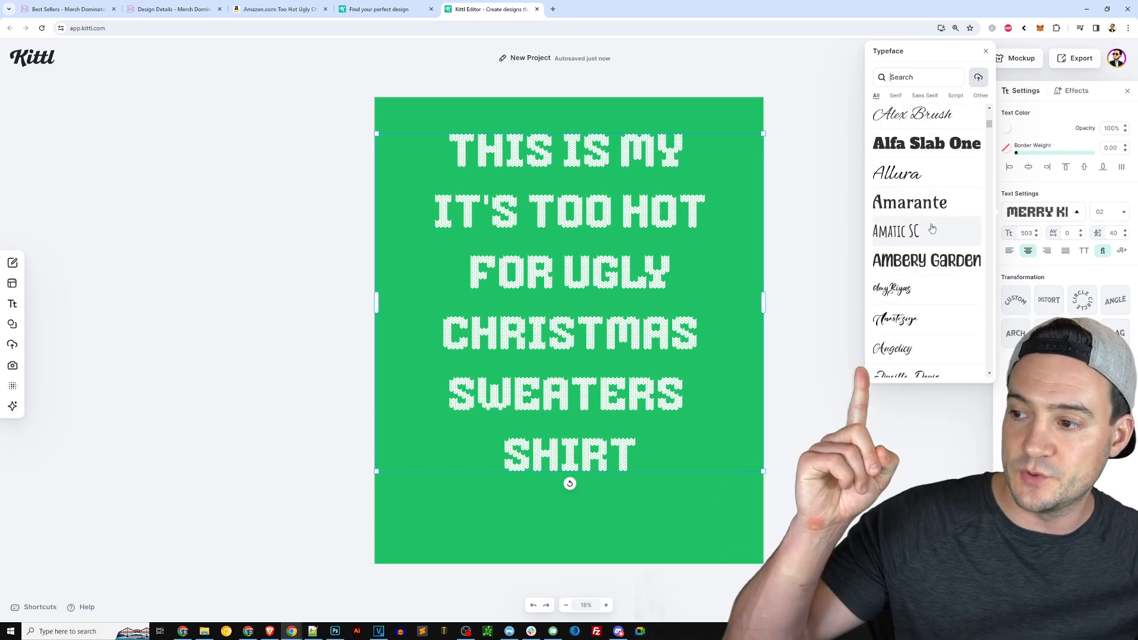
{"action": "scroll", "coordinate": [925, 228], "scroll_direction": "down", "scroll_amount": 5}
{"action": "scroll", "coordinate": [919, 227], "scroll_direction": "up", "scroll_amount": 2}
{"action": "left_click", "coordinate": [918, 227]}
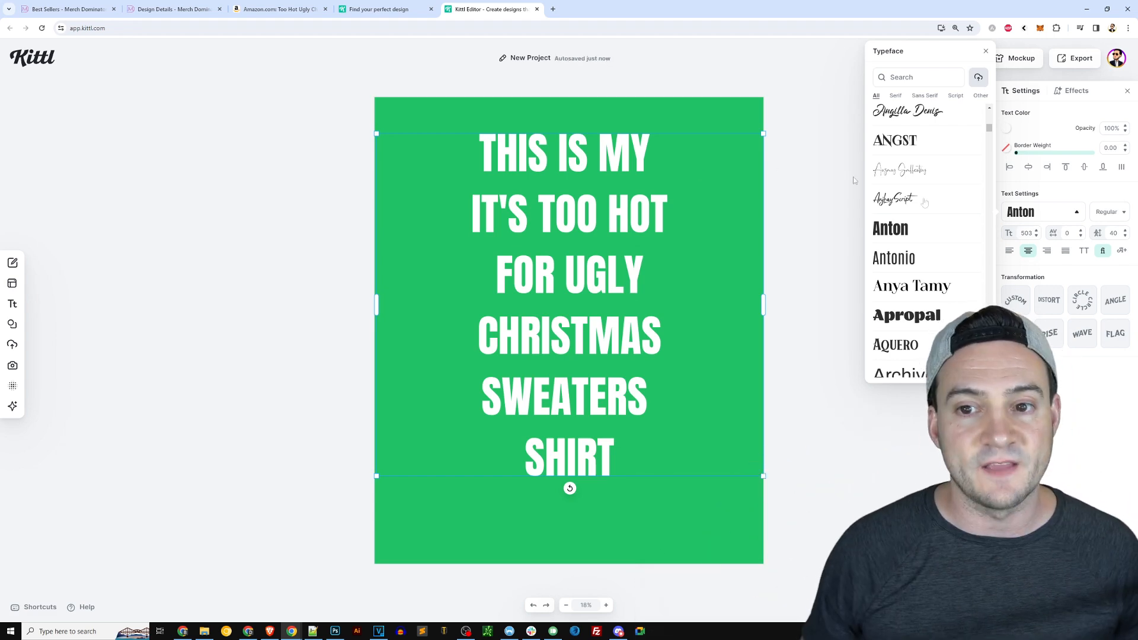
{"action": "left_click", "coordinate": [907, 170]}
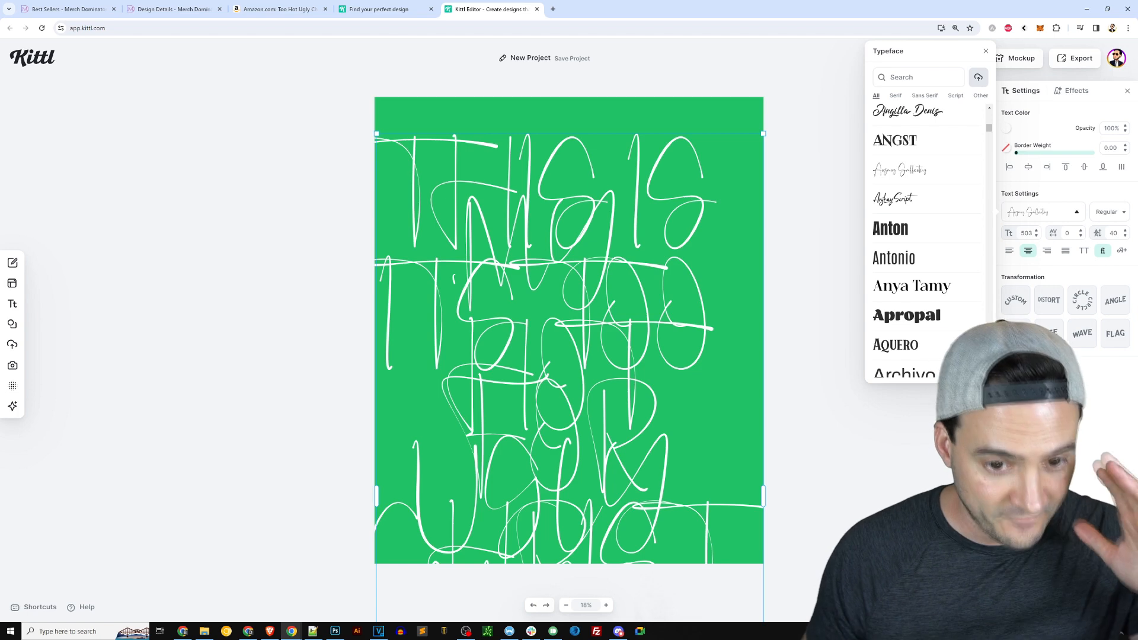
{"action": "scroll", "coordinate": [948, 261], "scroll_direction": "down", "scroll_amount": 10}
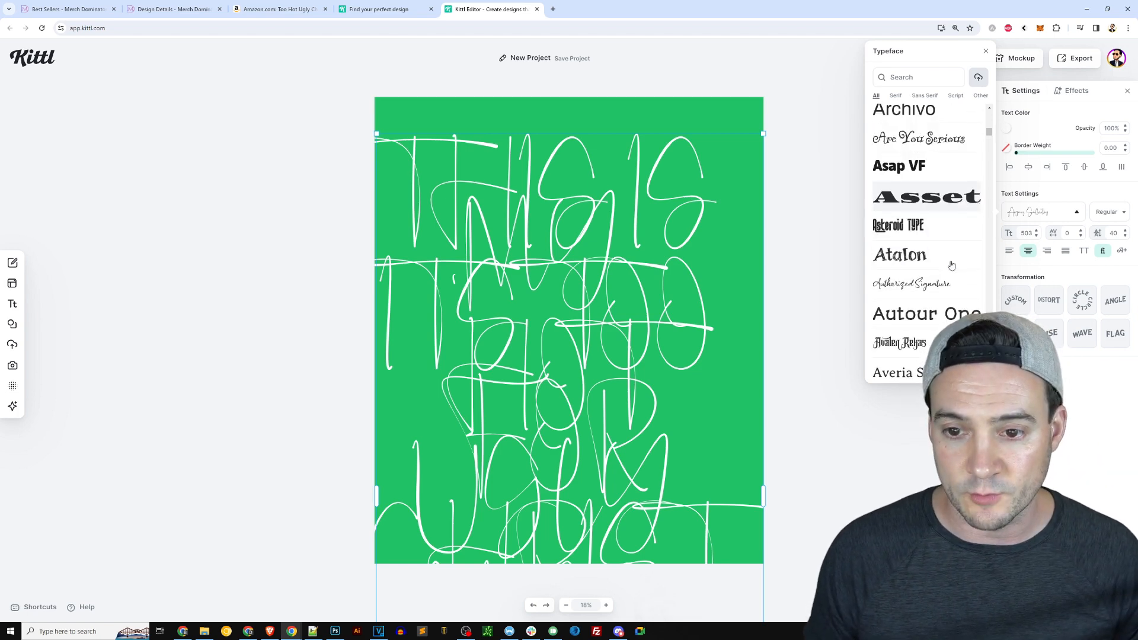
{"action": "scroll", "coordinate": [949, 264], "scroll_direction": "down", "scroll_amount": 3}
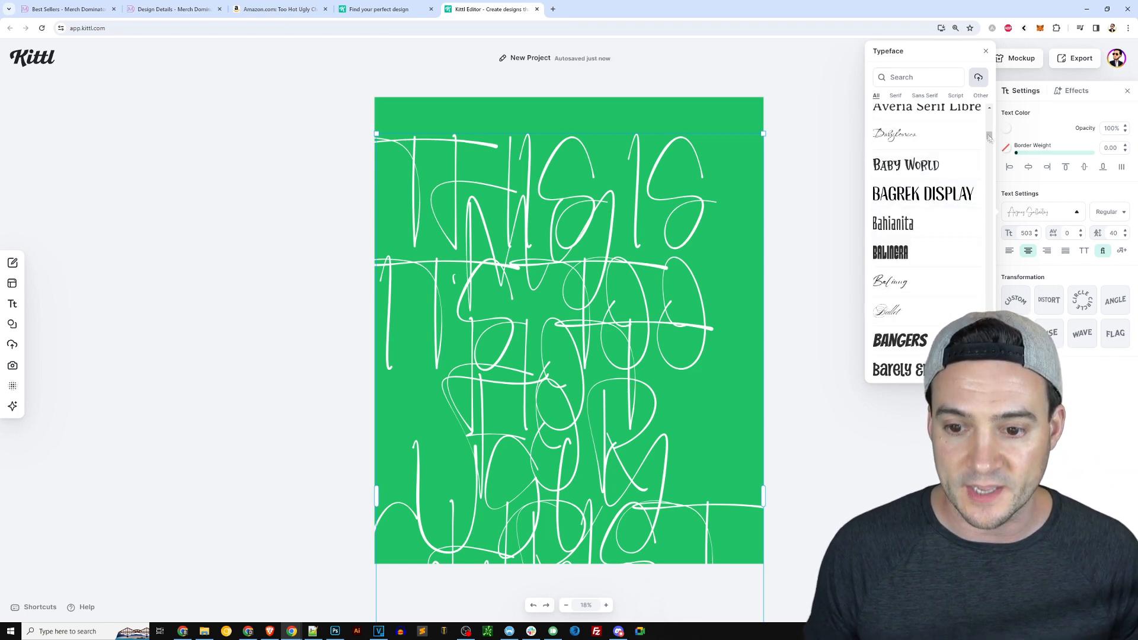
{"action": "left_click", "coordinate": [937, 343]}
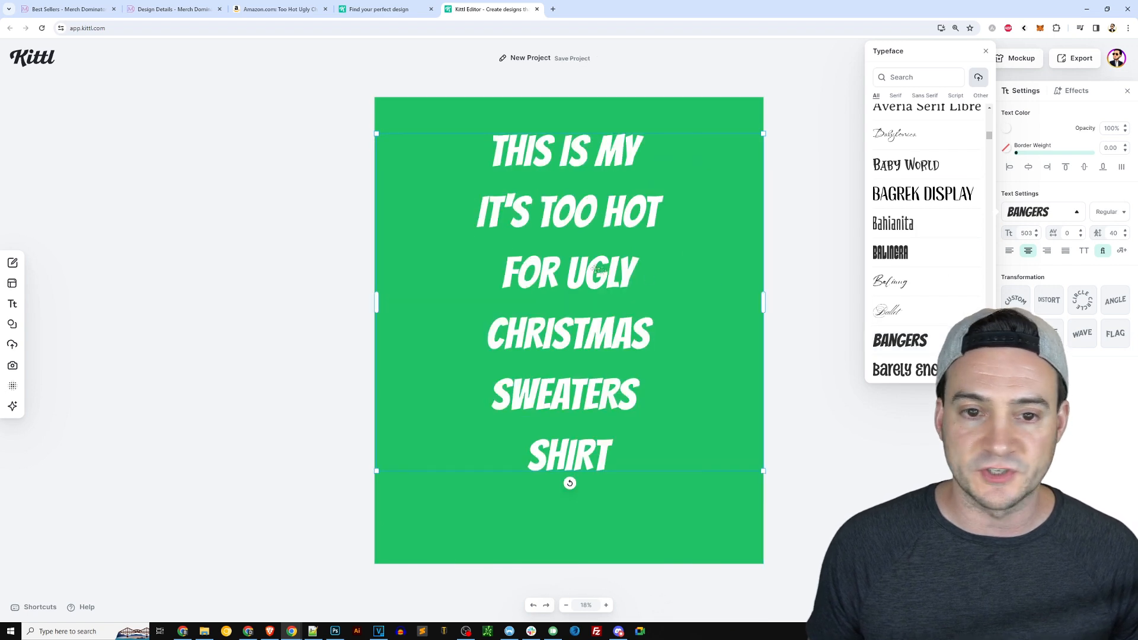
{"action": "left_click", "coordinate": [905, 370]}
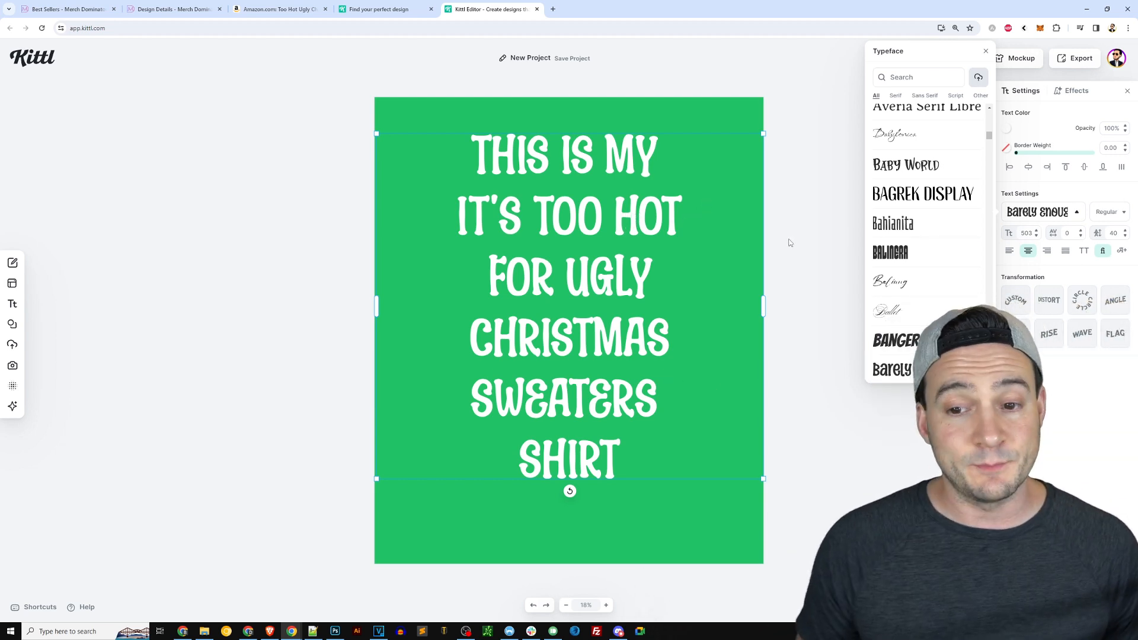
{"action": "left_click_drag", "start_coordinate": [989, 136], "coordinate": [996, 114]}
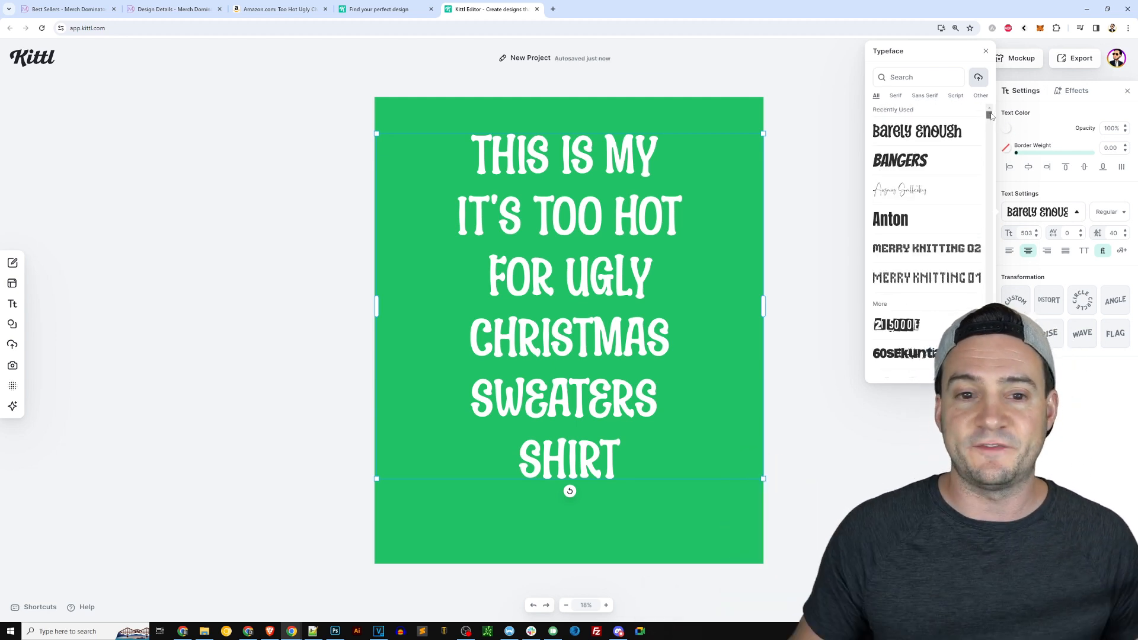
{"action": "left_click", "coordinate": [939, 255]}
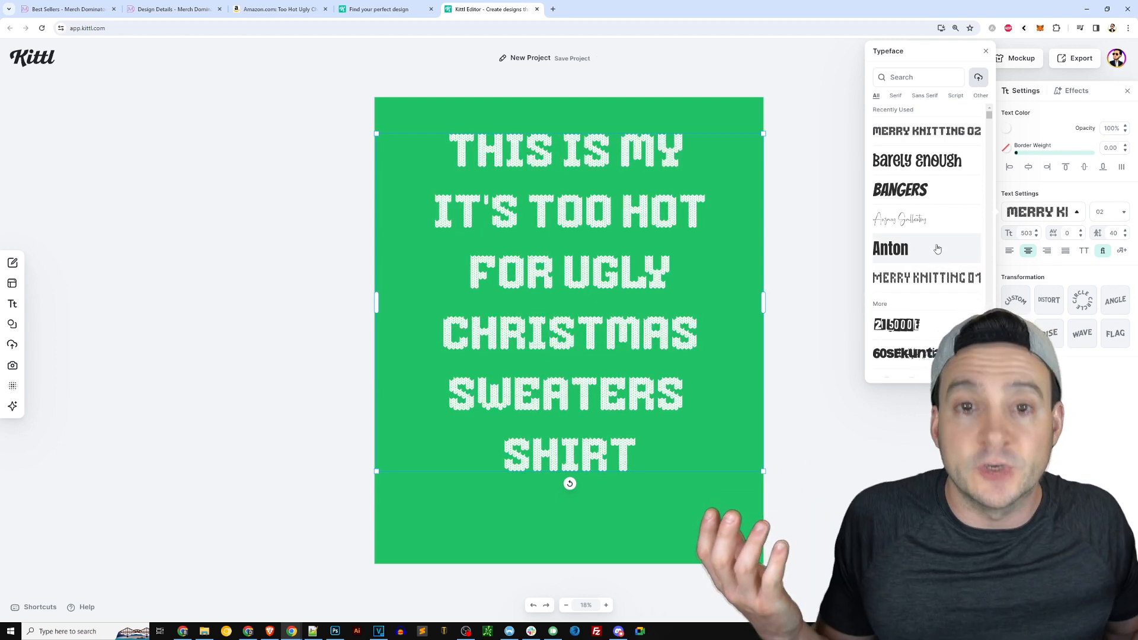
{"action": "left_click", "coordinate": [919, 160]}
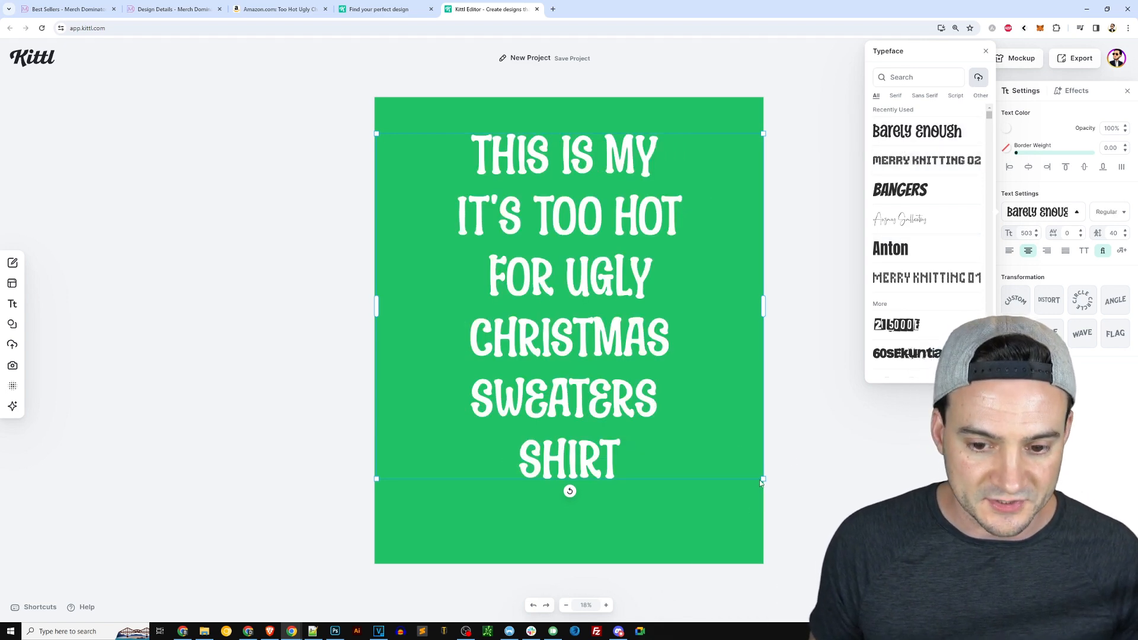
Select all the headline text and set its line height to 35.
{"action": "left_click", "coordinate": [629, 161]}
{"action": "double_click", "coordinate": [630, 161]}
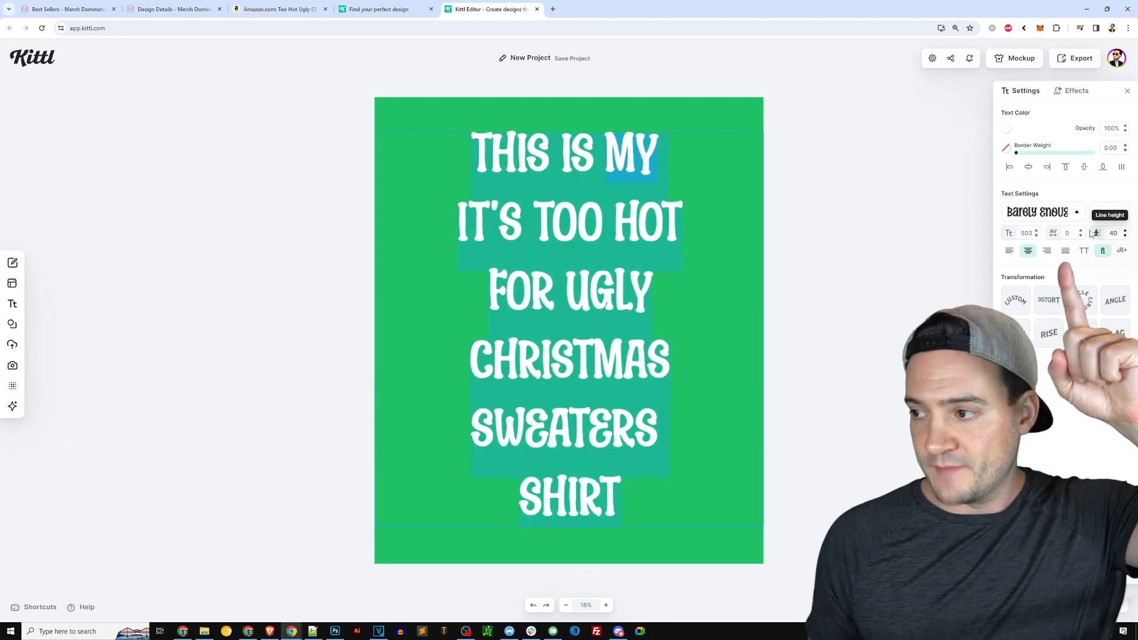
{"action": "left_click", "coordinate": [1113, 233]}
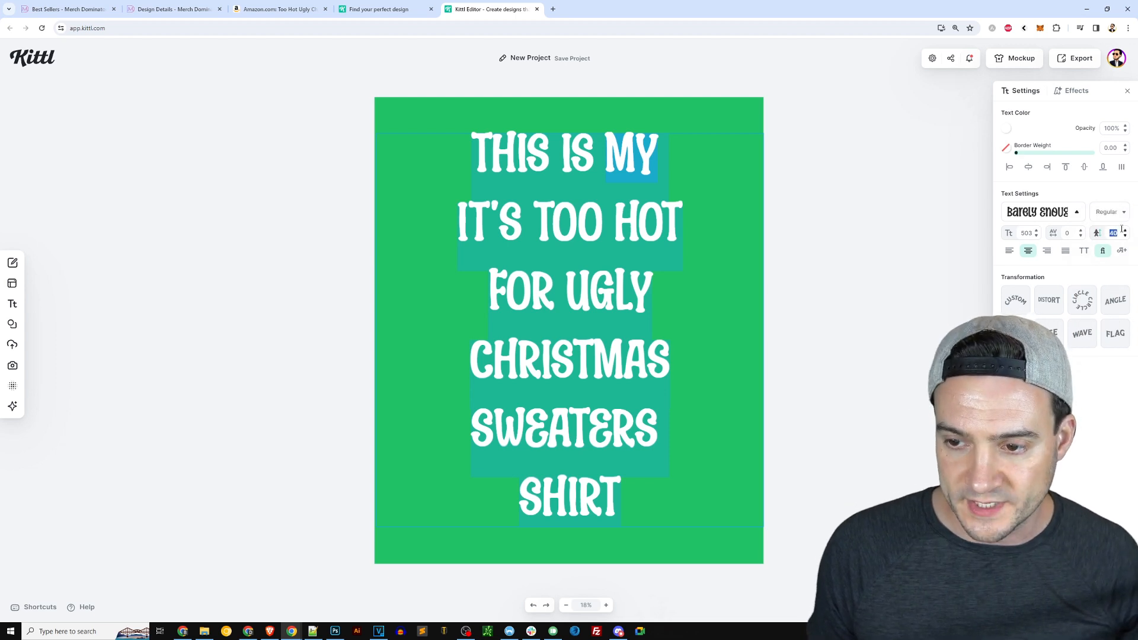
{"action": "left_click", "coordinate": [1115, 235]}
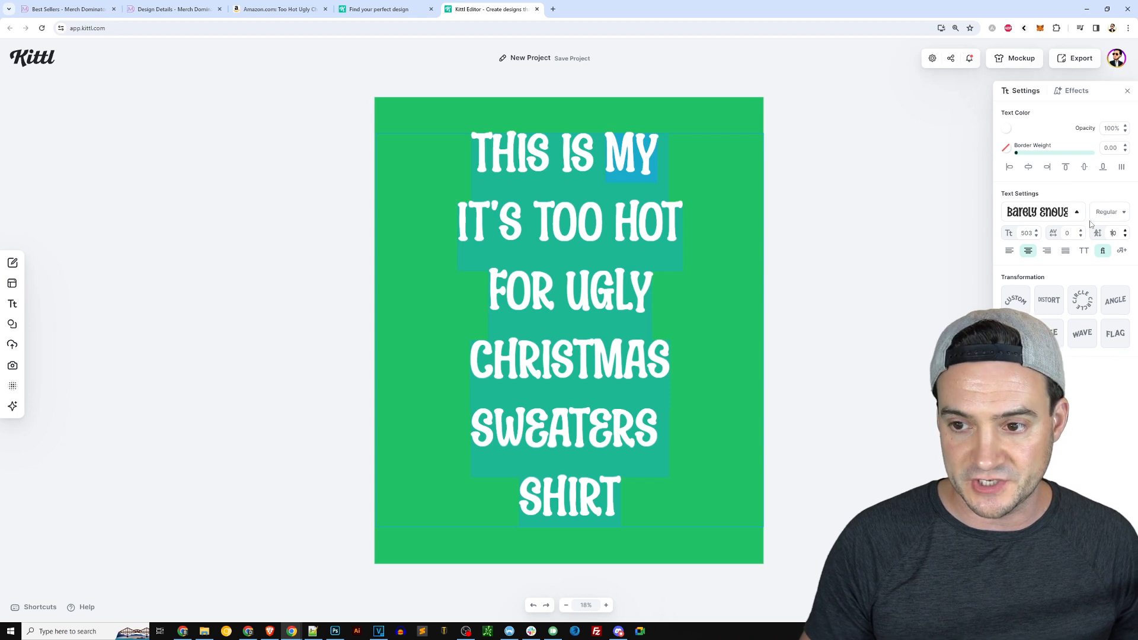
{"action": "key", "text": "Return"}
{"action": "left_click", "coordinate": [1072, 235]}
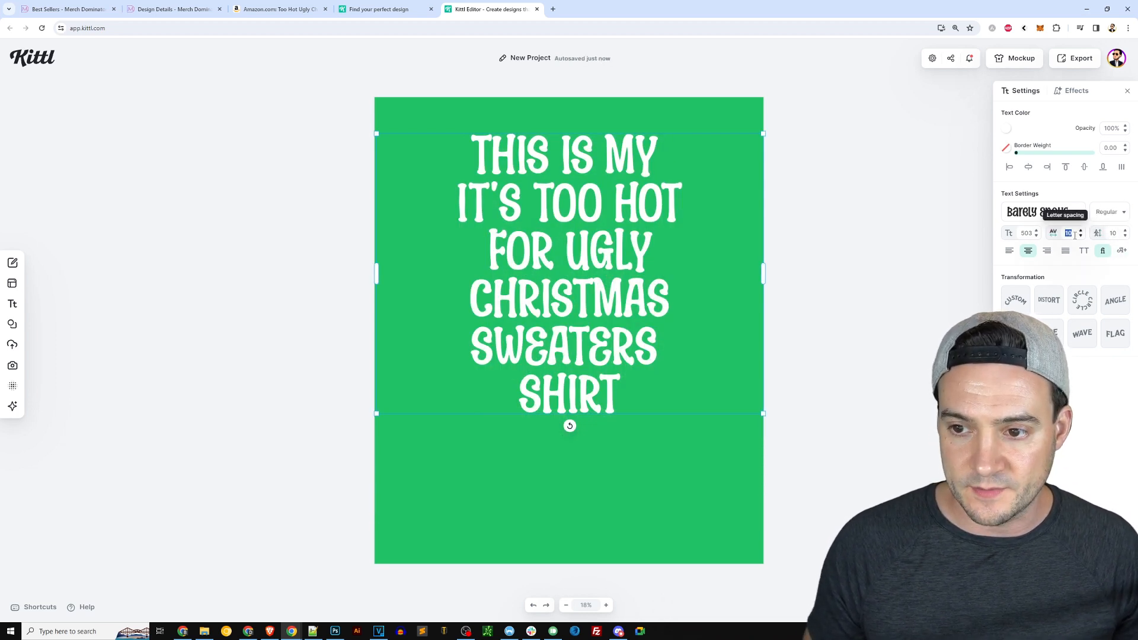
{"action": "type", "text": "0"}
{"action": "left_click", "coordinate": [1116, 233]}
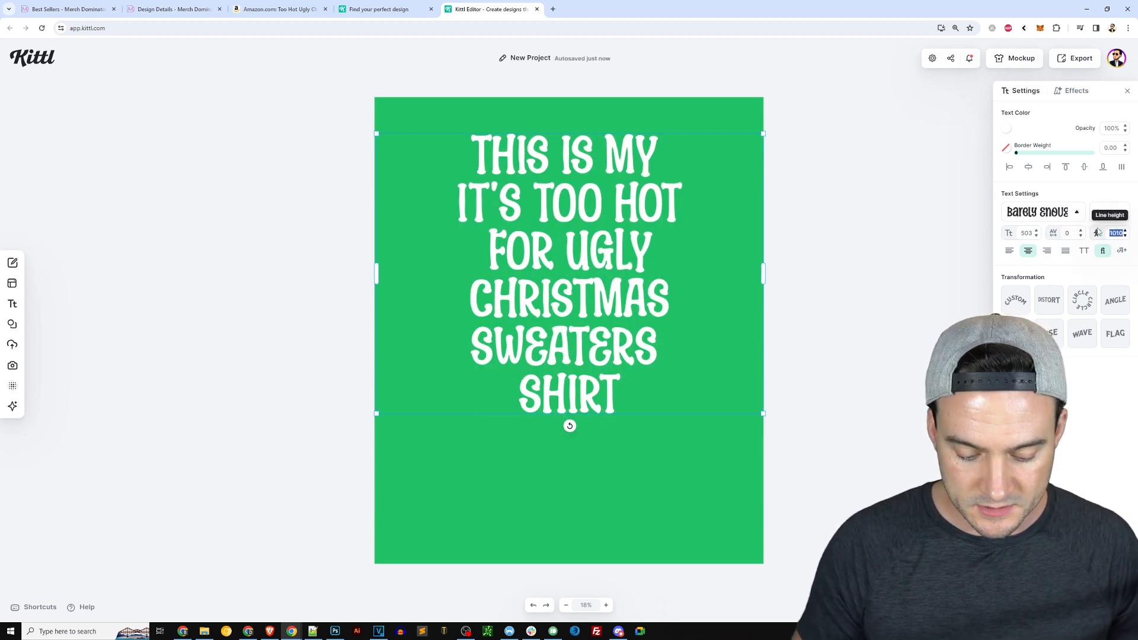
{"action": "type", "text": "30"}
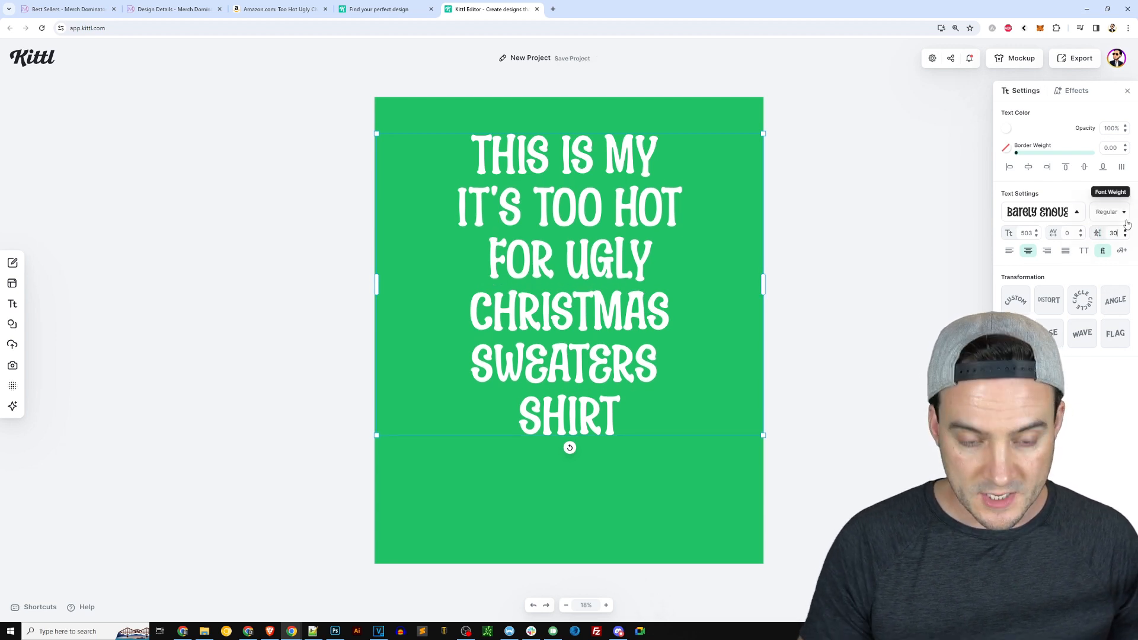
{"action": "key", "text": "Return"}
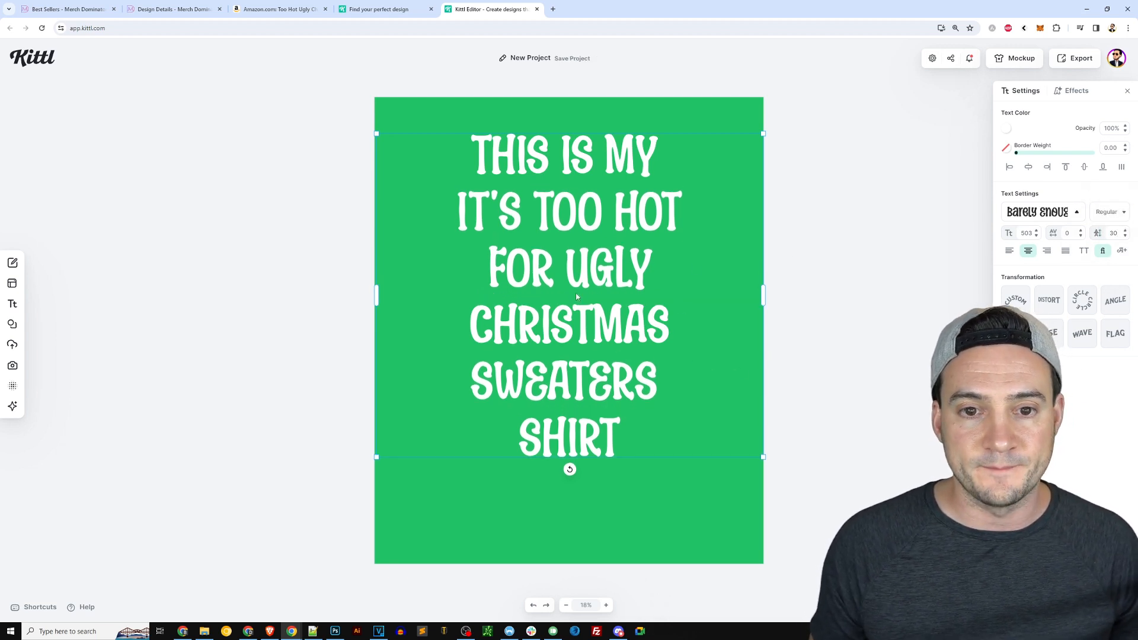
{"action": "left_click", "coordinate": [1115, 234]}
{"action": "type", "text": "35"}
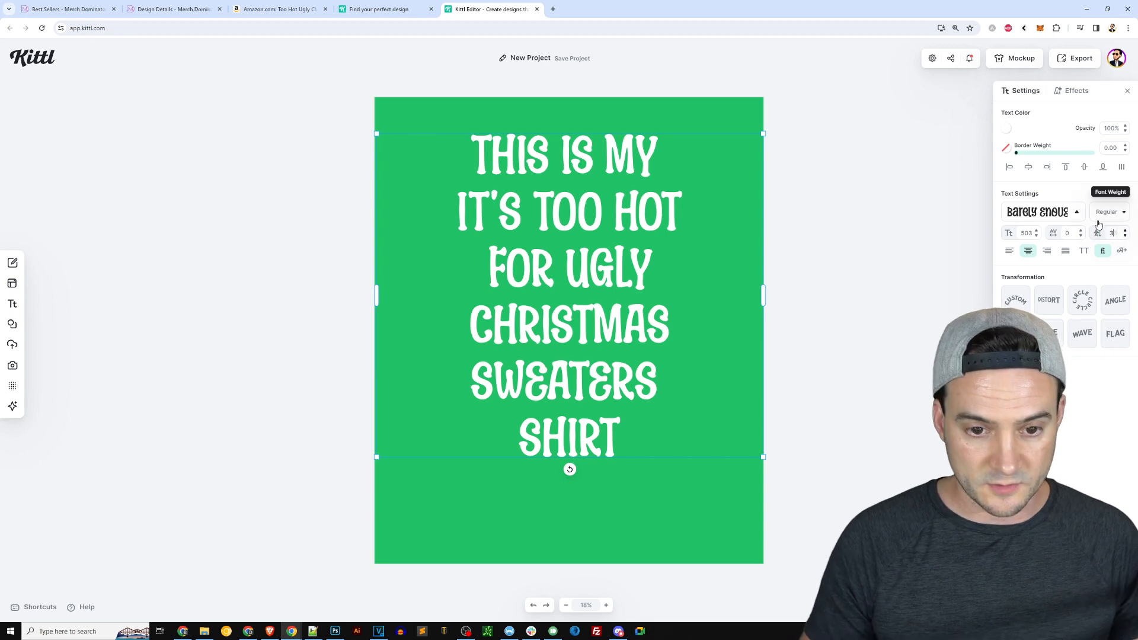
{"action": "key", "text": "Return"}
Move the headline slightly down on the artboard.
{"action": "left_click", "coordinate": [810, 211]}
{"action": "left_click_drag", "start_coordinate": [622, 169], "coordinate": [622, 188]}
{"action": "left_click", "coordinate": [719, 250]}
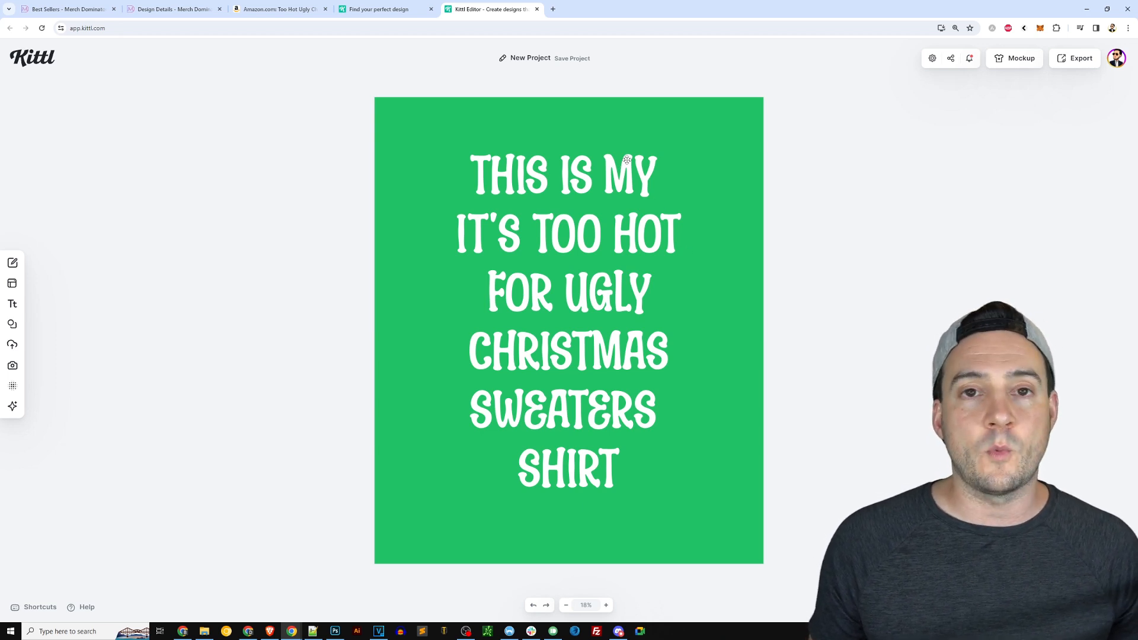
Compare the design with the reference shirt's Amazon listing, then return to the editor.
{"action": "left_click", "coordinate": [282, 13]}
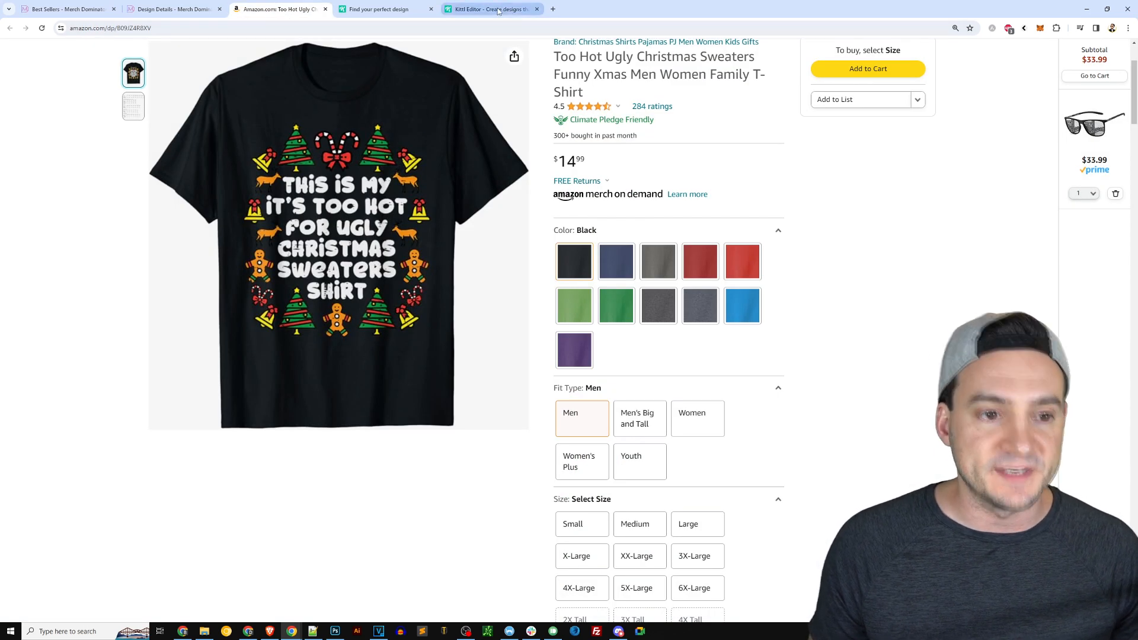
{"action": "mouse_move", "coordinate": [489, 10]}
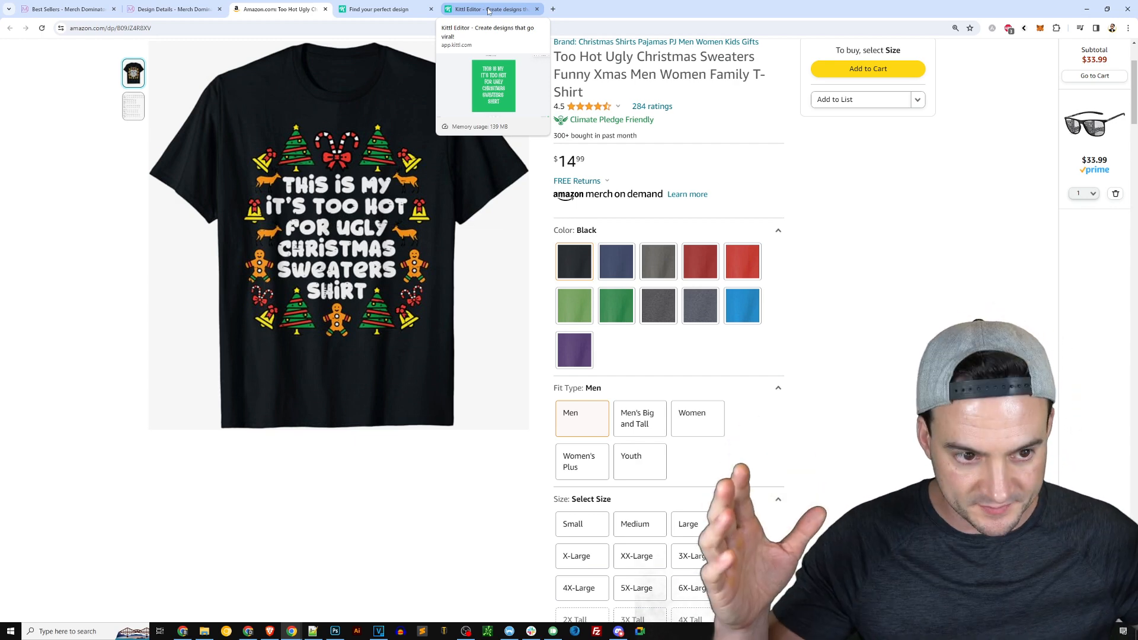
{"action": "left_click", "coordinate": [488, 10]}
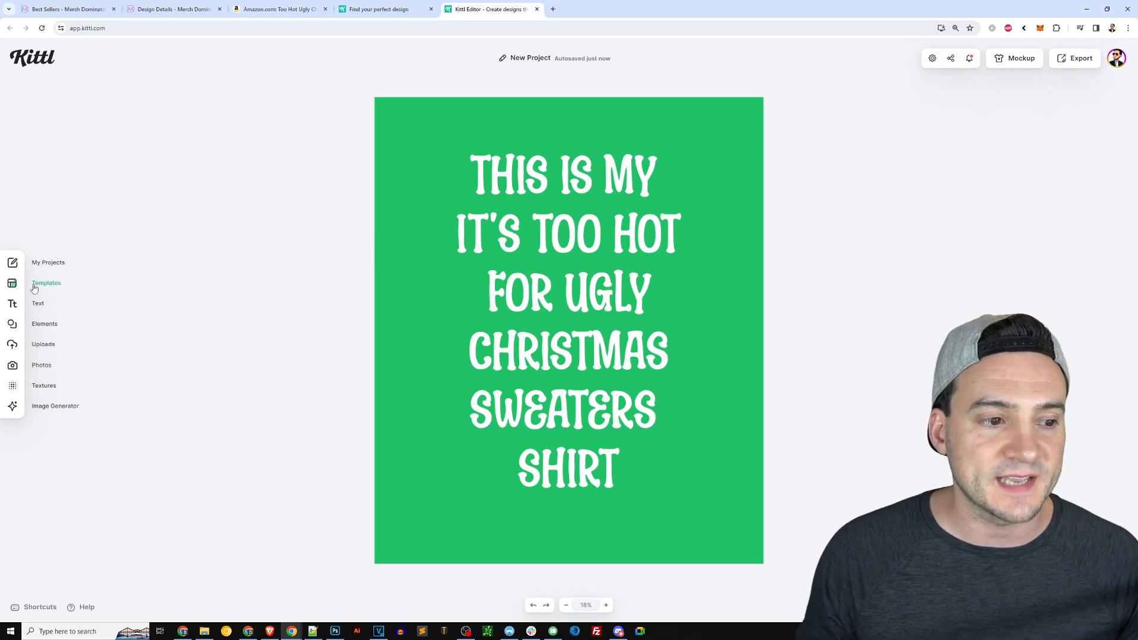
Search the elements library for christmas and expand the results to browse the graphics.
{"action": "left_click", "coordinate": [41, 328]}
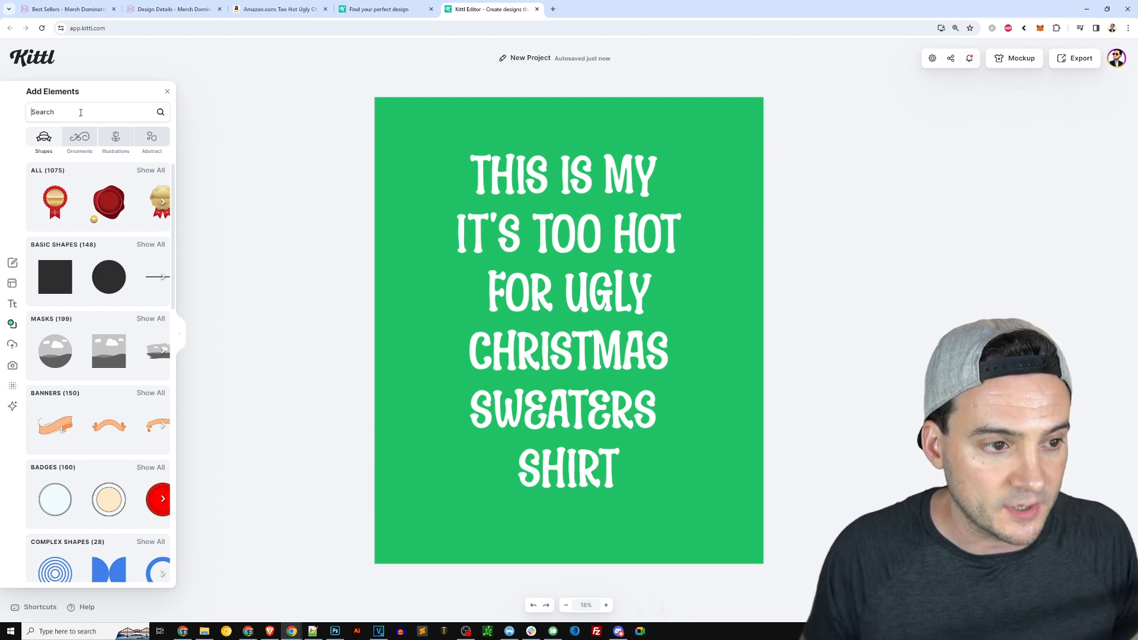
{"action": "type", "text": "christmas"}
{"action": "key", "text": "Return"}
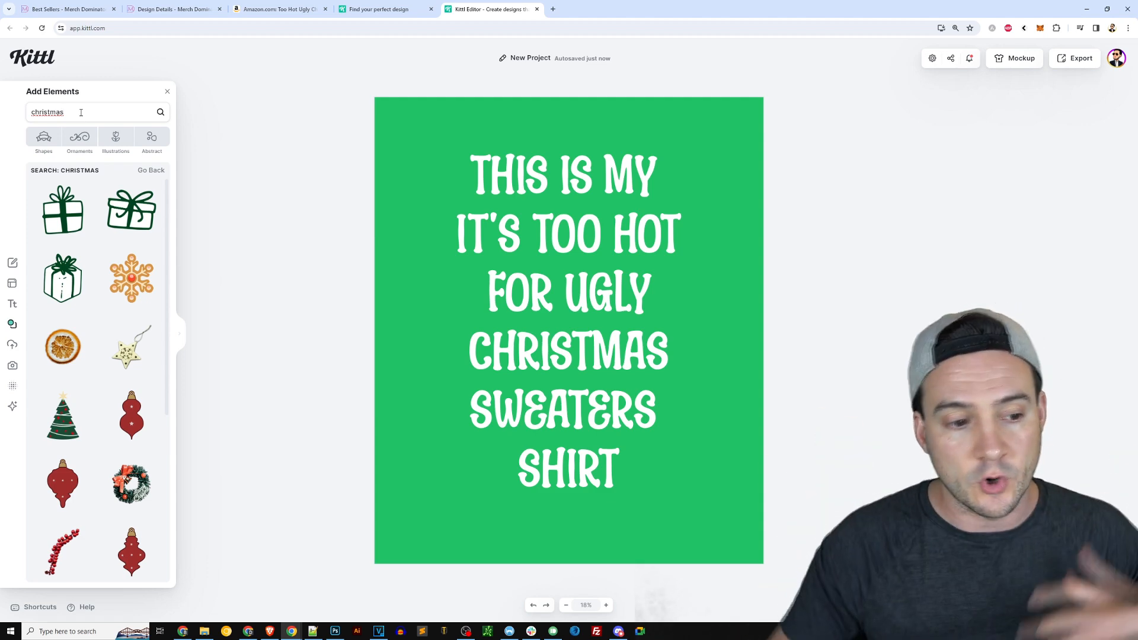
{"action": "left_click", "coordinate": [180, 332]}
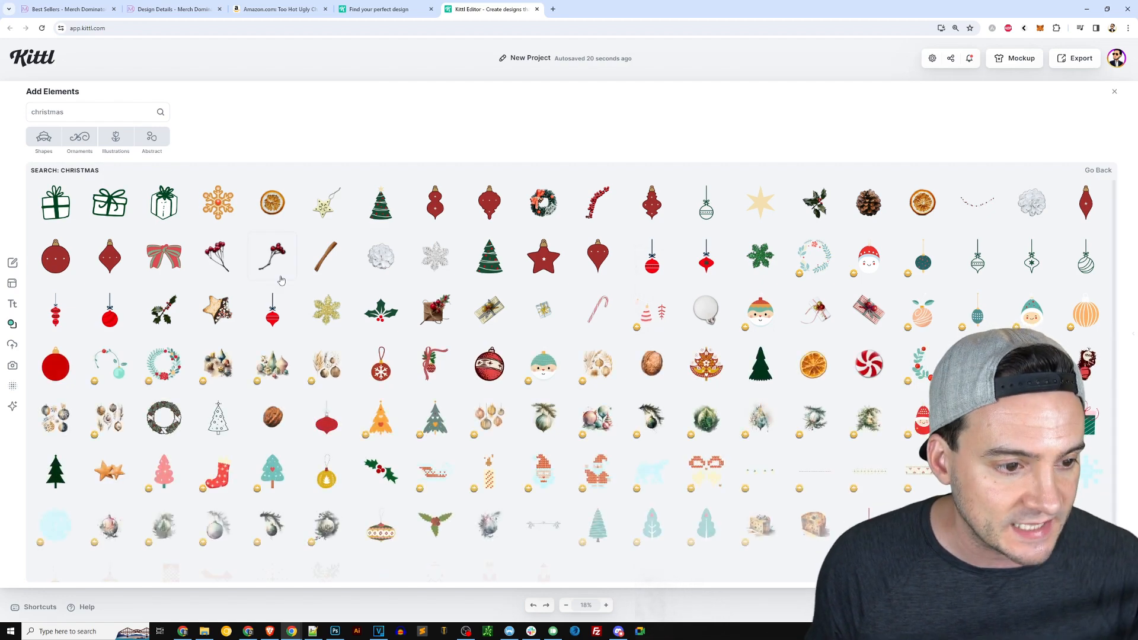
{"action": "scroll", "coordinate": [743, 347], "scroll_direction": "down", "scroll_amount": 1}
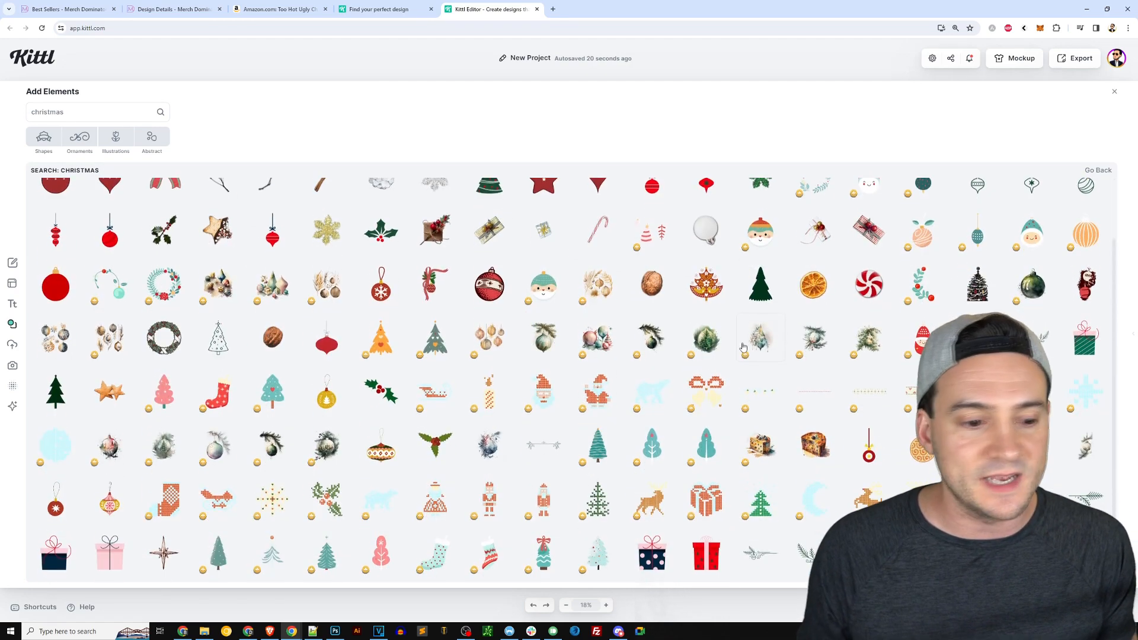
{"action": "scroll", "coordinate": [744, 347], "scroll_direction": "down", "scroll_amount": 1}
{"action": "scroll", "coordinate": [741, 343], "scroll_direction": "down", "scroll_amount": 2}
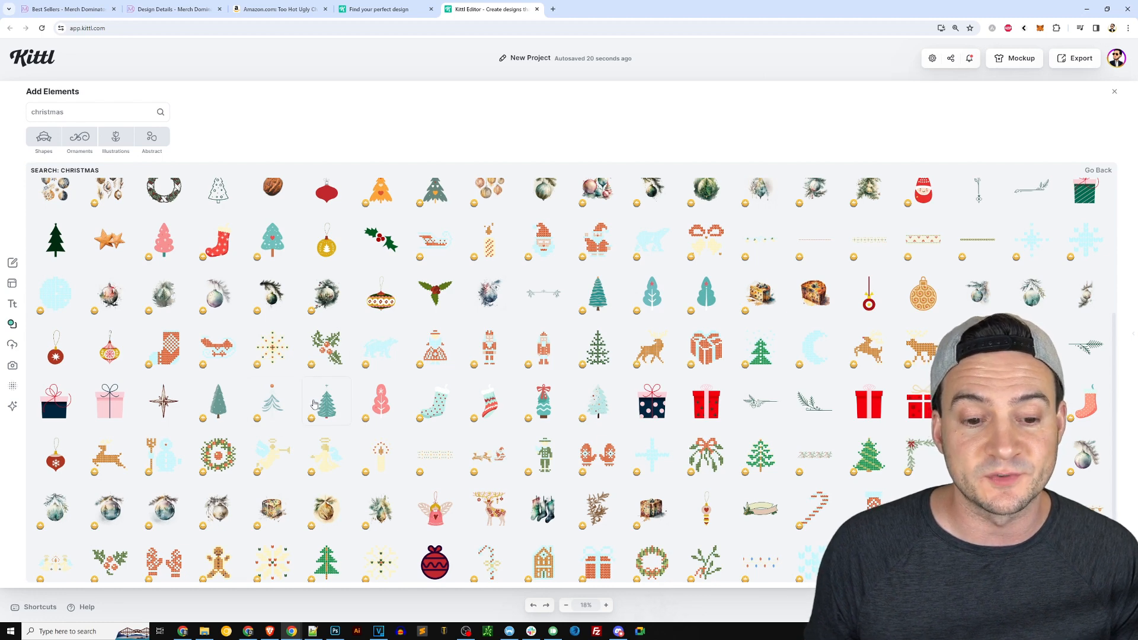
Browse further through the christmas graphics, then close the elements panel.
{"action": "scroll", "coordinate": [303, 406], "scroll_direction": "down", "scroll_amount": 2}
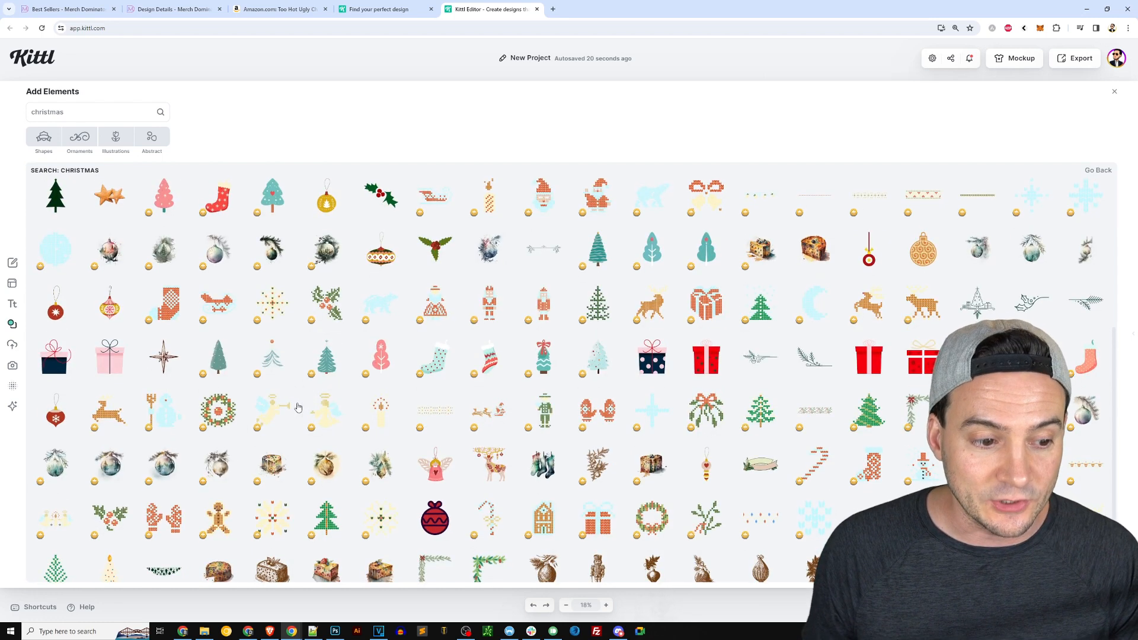
{"action": "scroll", "coordinate": [299, 408], "scroll_direction": "down", "scroll_amount": 1}
{"action": "scroll", "coordinate": [298, 411], "scroll_direction": "down", "scroll_amount": 1}
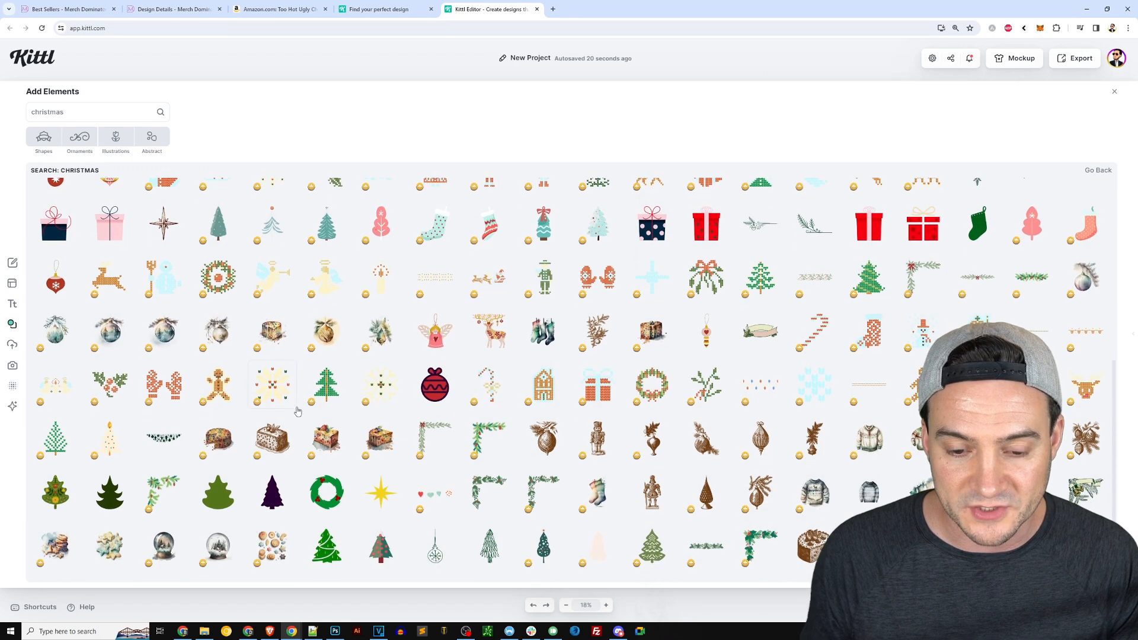
{"action": "scroll", "coordinate": [296, 408], "scroll_direction": "down", "scroll_amount": 1}
{"action": "left_click", "coordinate": [1115, 93]}
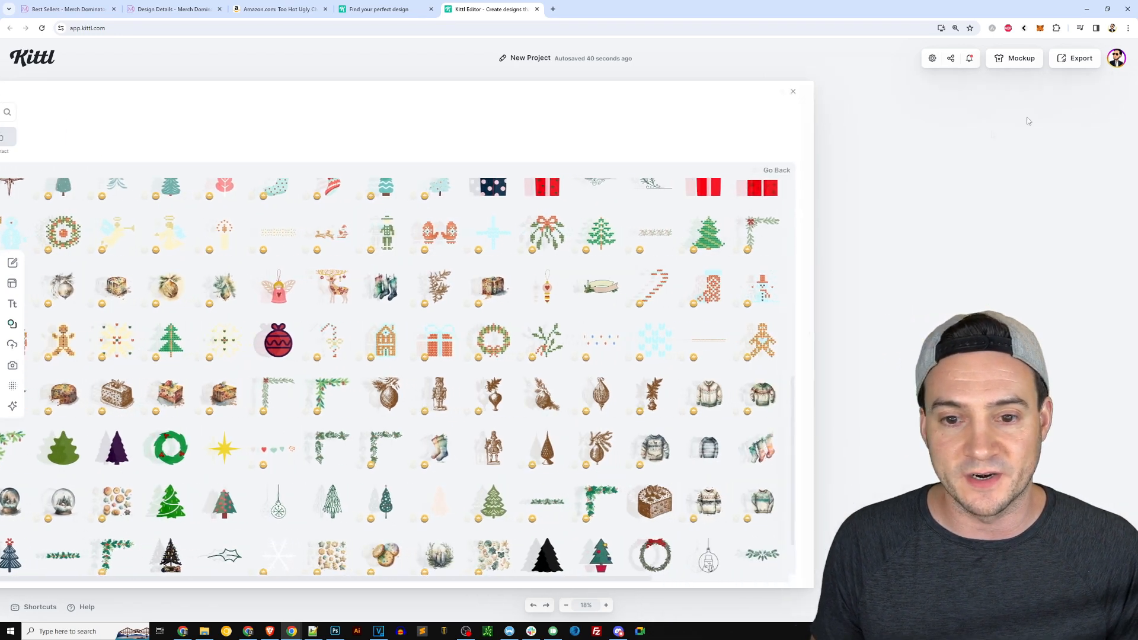
Change the headline's typeface to Merry Knitting 02.
{"action": "double_click", "coordinate": [614, 176]}
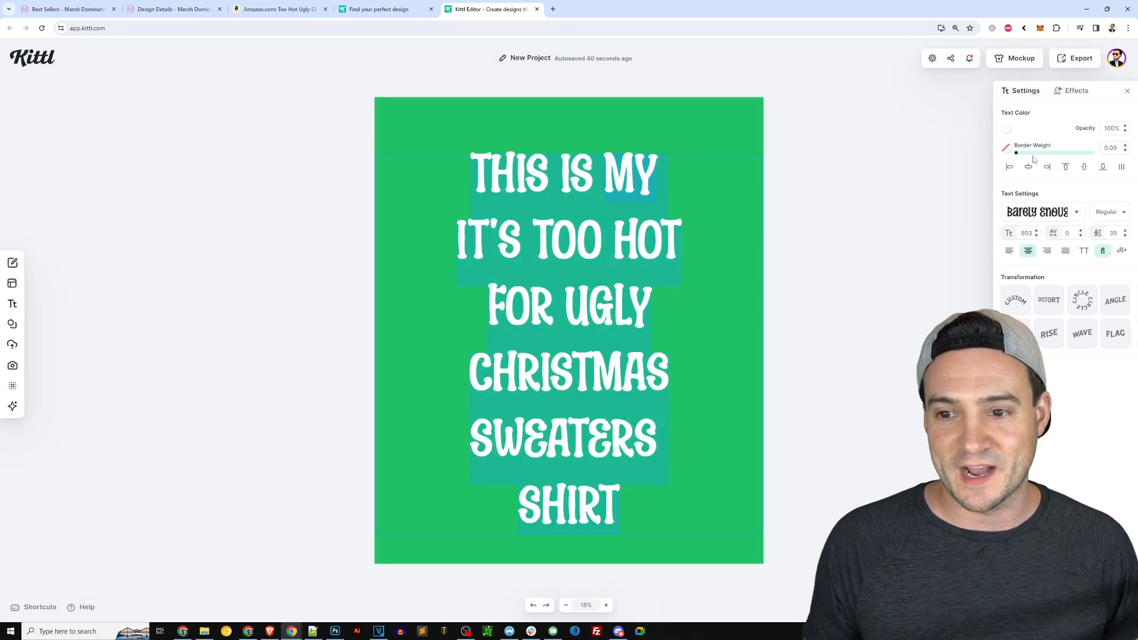
{"action": "left_click", "coordinate": [1049, 212]}
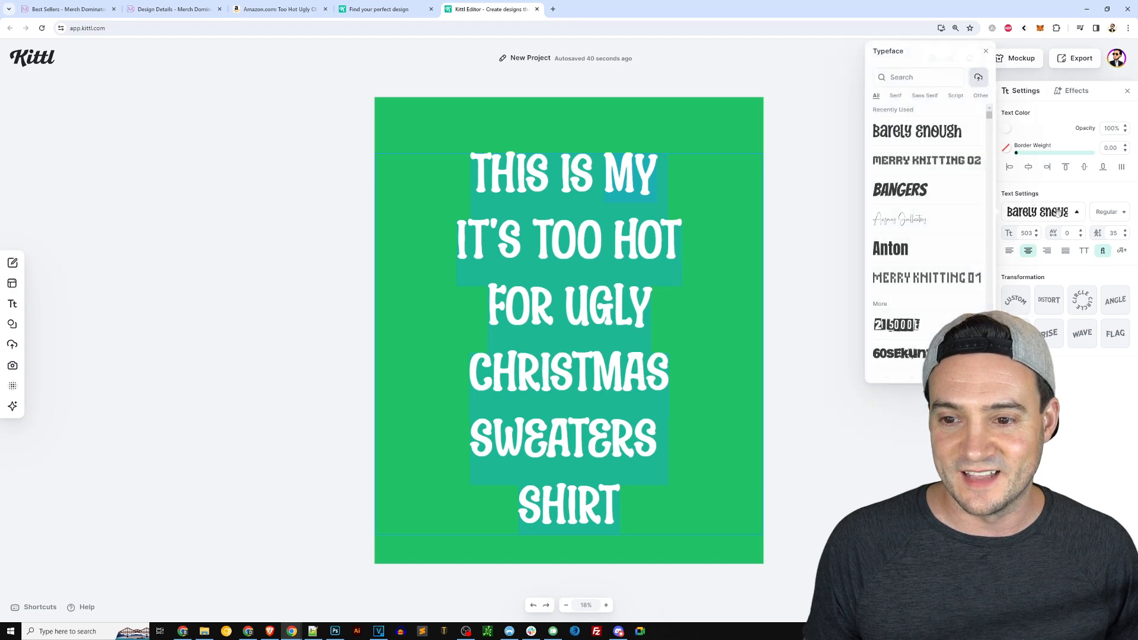
{"action": "left_click", "coordinate": [906, 165]}
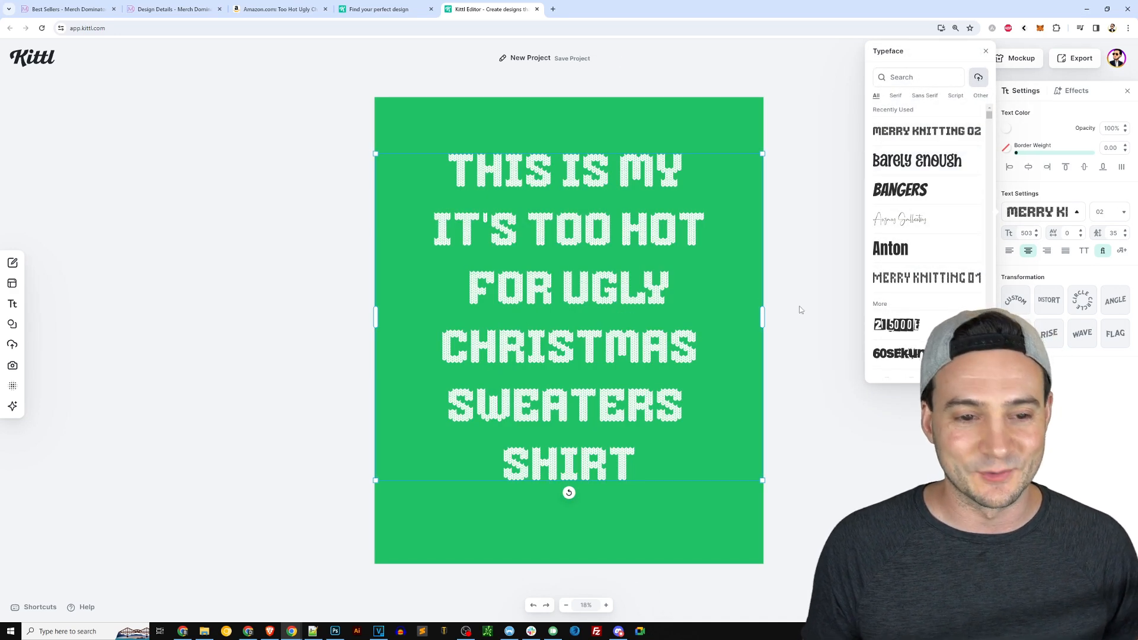
{"action": "left_click", "coordinate": [800, 310]}
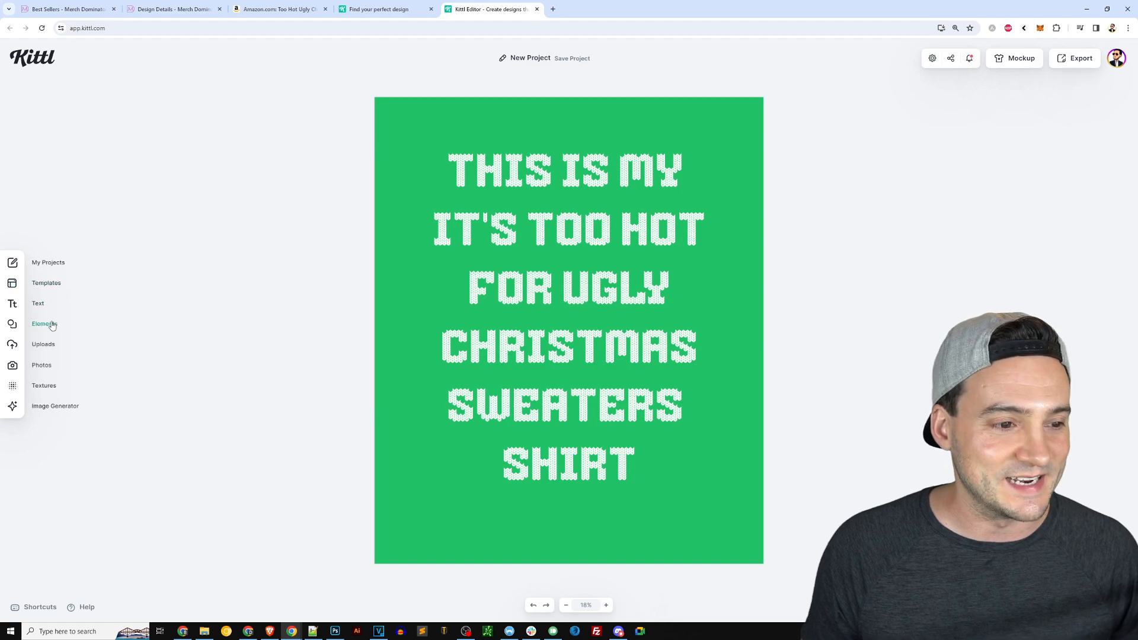
Reopen the christmas element results and add several knitted graphics, including a stocking, reindeer, gift and snowflake, to the design.
{"action": "left_click", "coordinate": [52, 326]}
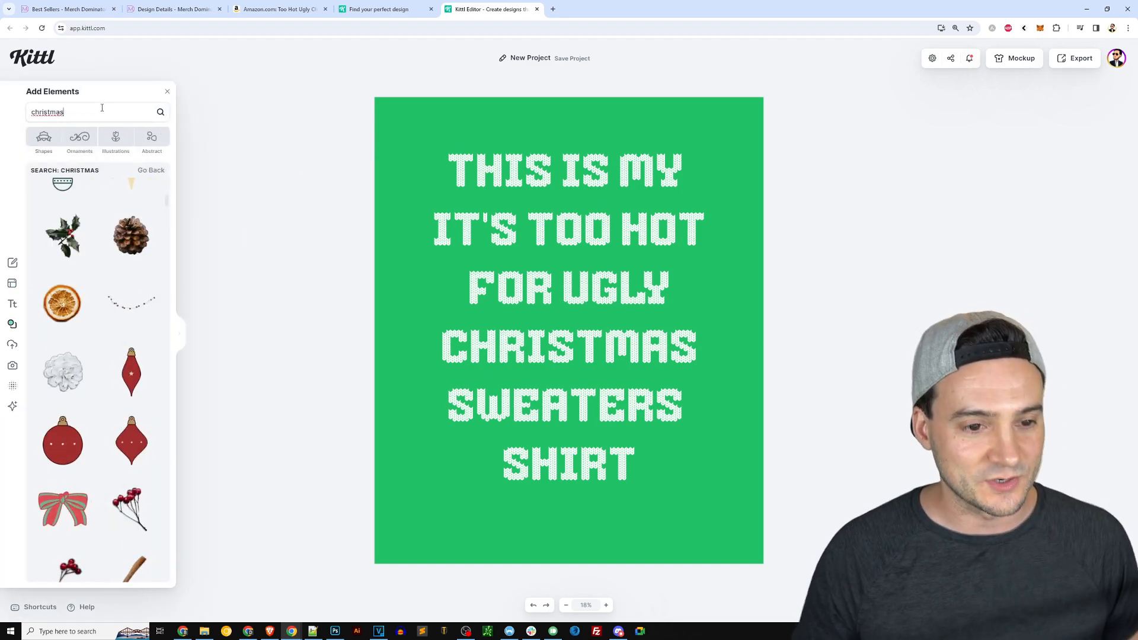
{"action": "left_click", "coordinate": [179, 334]}
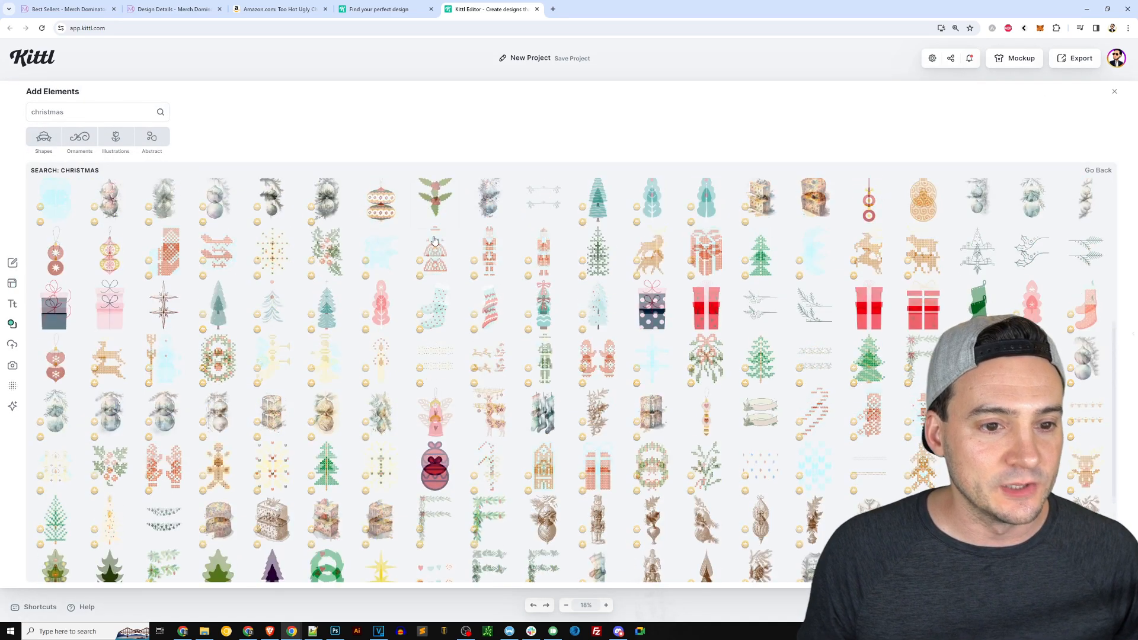
{"action": "scroll", "coordinate": [423, 238], "scroll_direction": "up", "scroll_amount": 3}
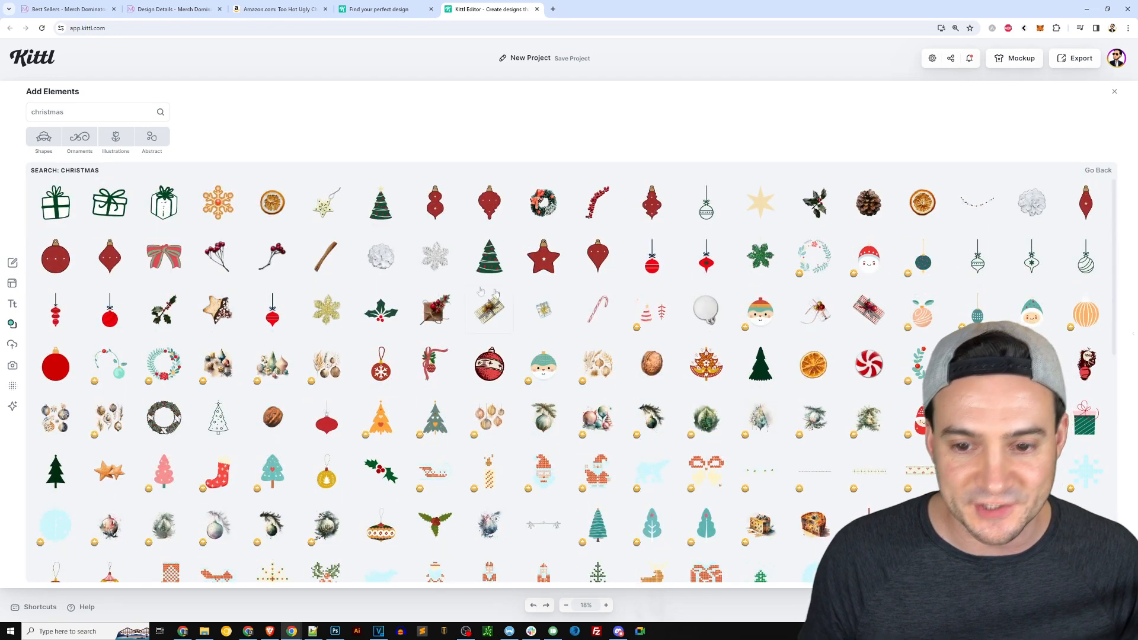
{"action": "scroll", "coordinate": [664, 367], "scroll_direction": "down", "scroll_amount": 1}
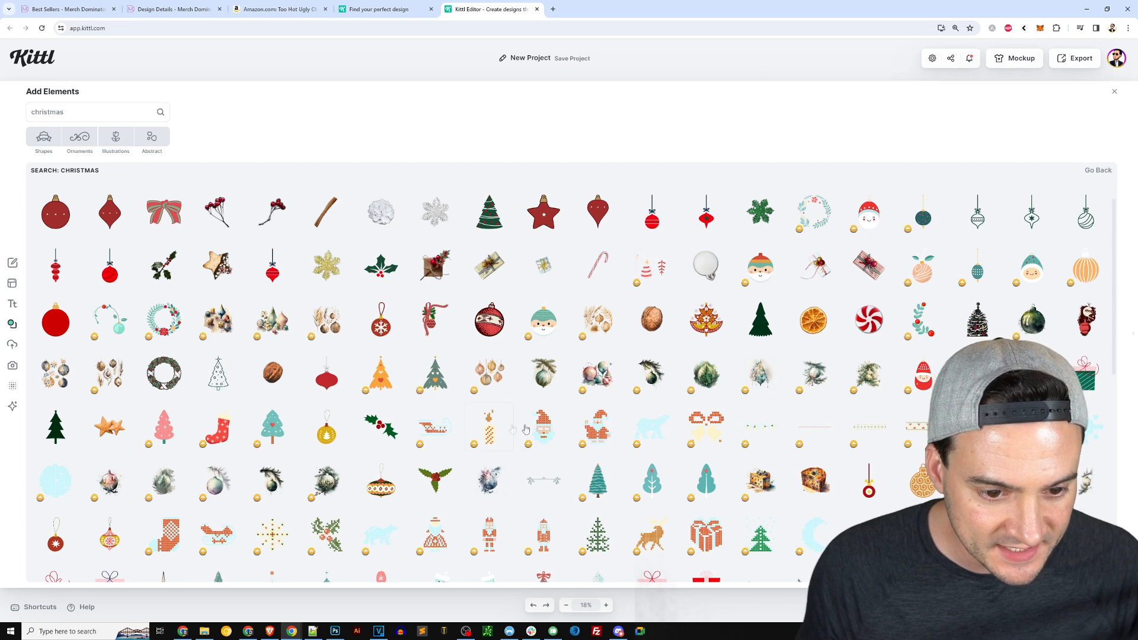
{"action": "left_click", "coordinate": [495, 431]}
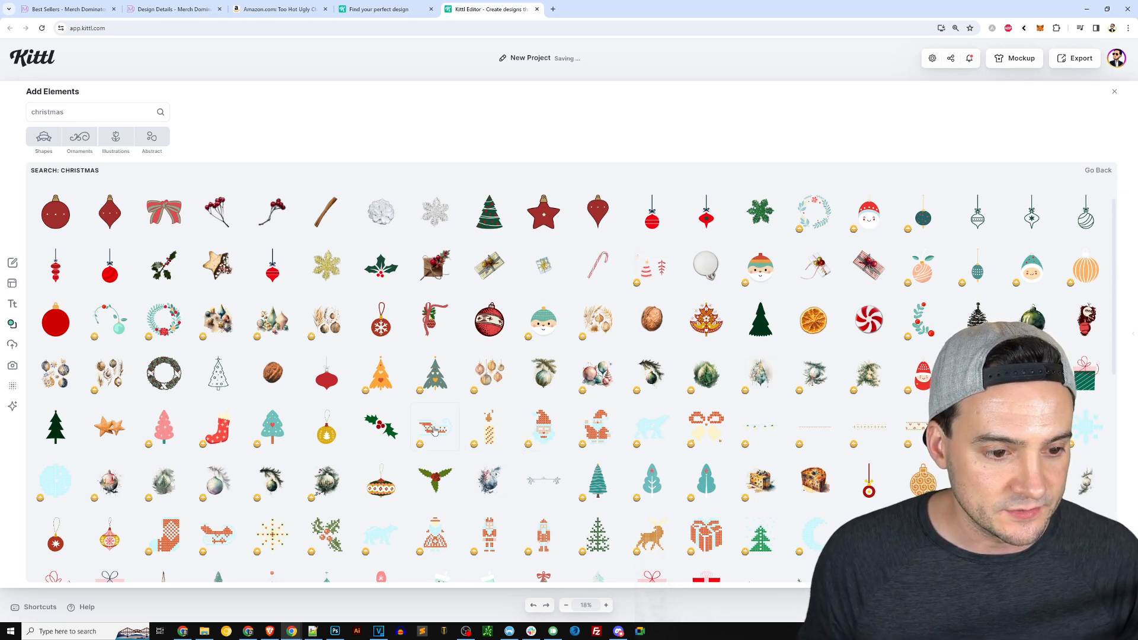
{"action": "left_click", "coordinate": [559, 437]}
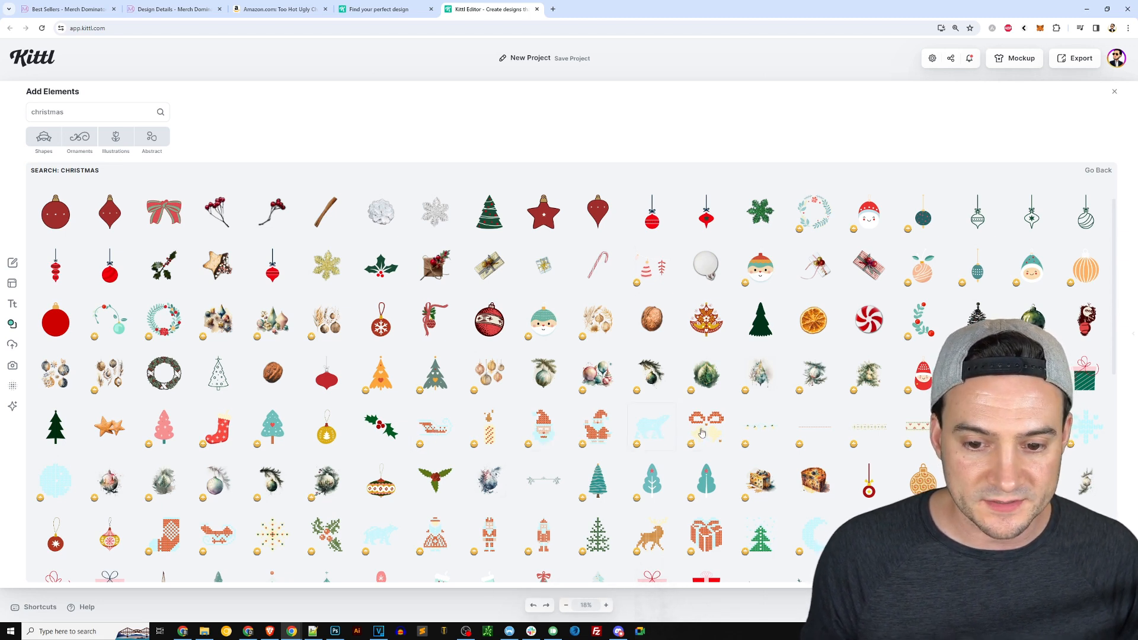
{"action": "left_click", "coordinate": [706, 433]}
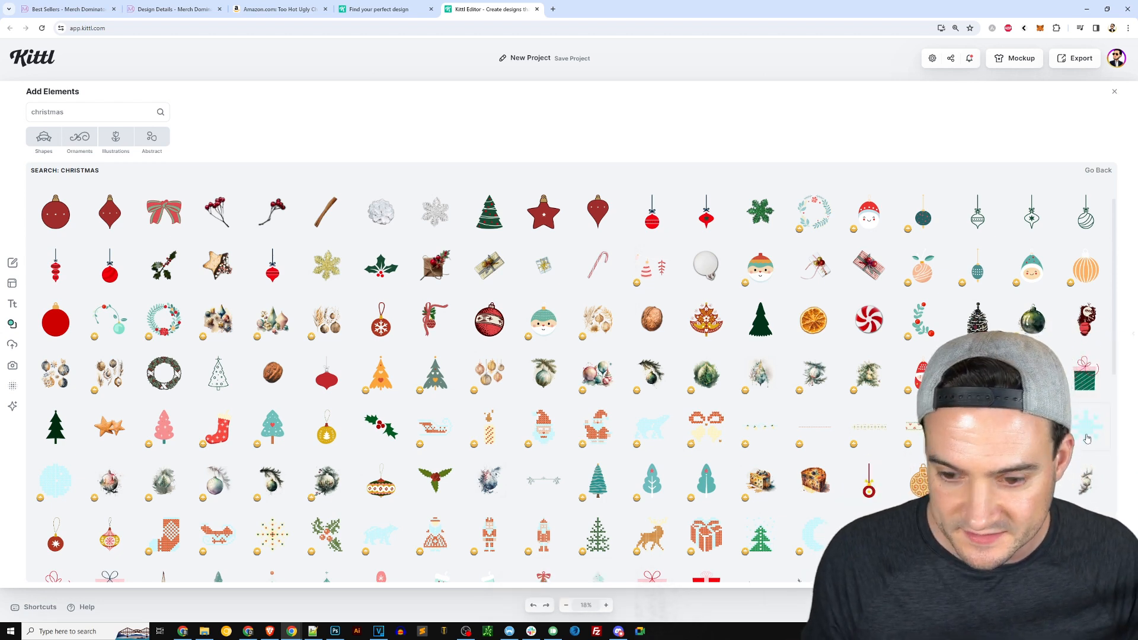
{"action": "left_click", "coordinate": [1087, 439]}
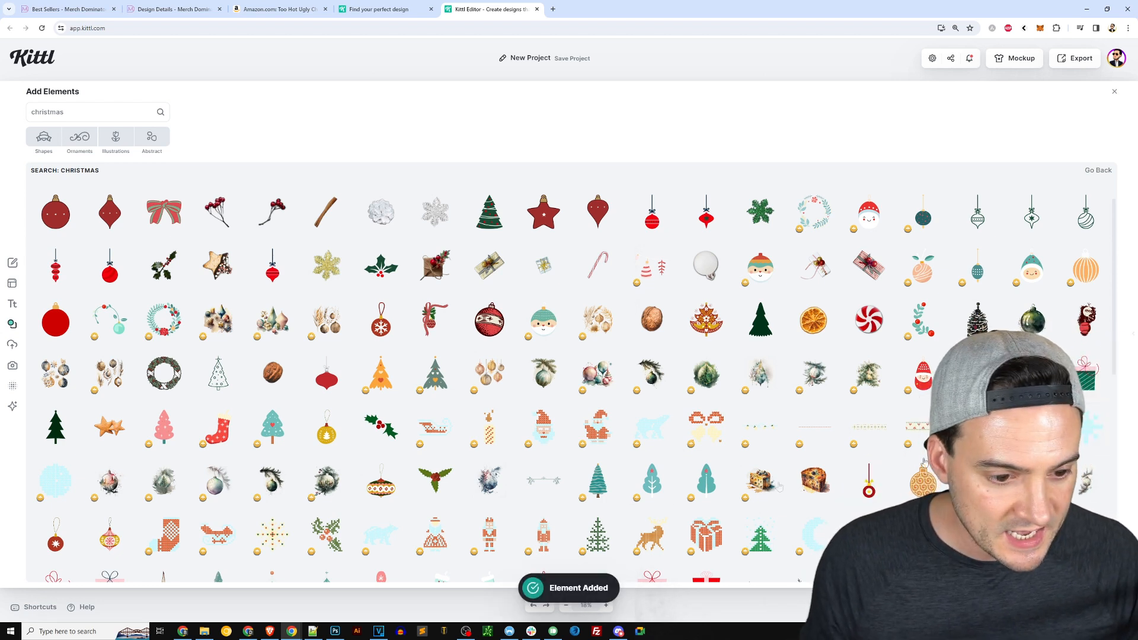
{"action": "left_click", "coordinate": [335, 537]}
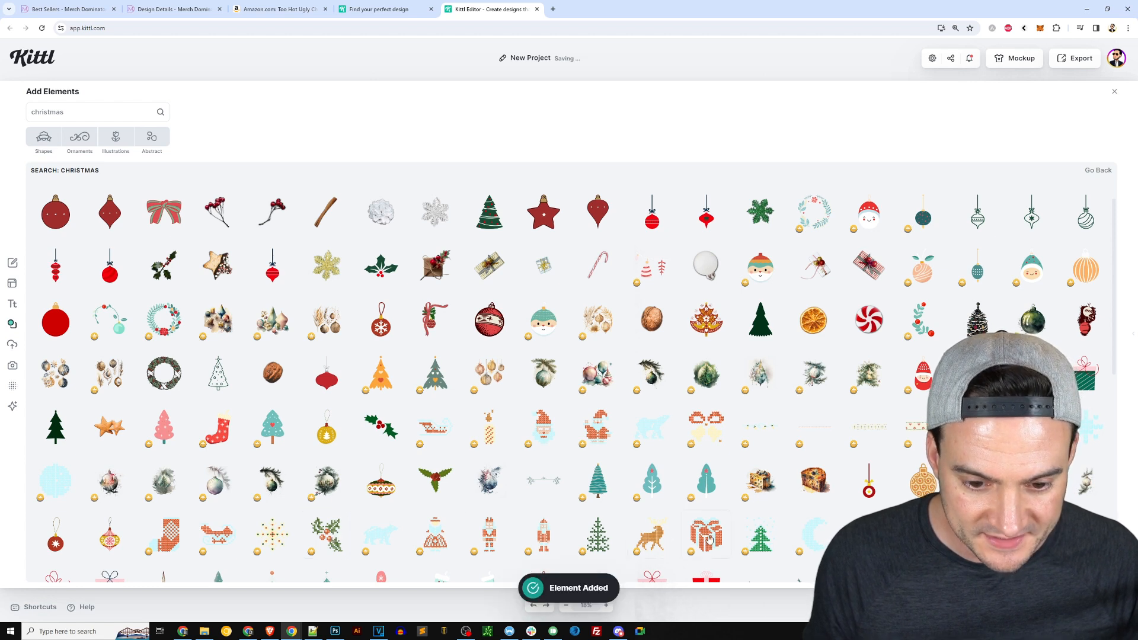
{"action": "left_click", "coordinate": [648, 547]}
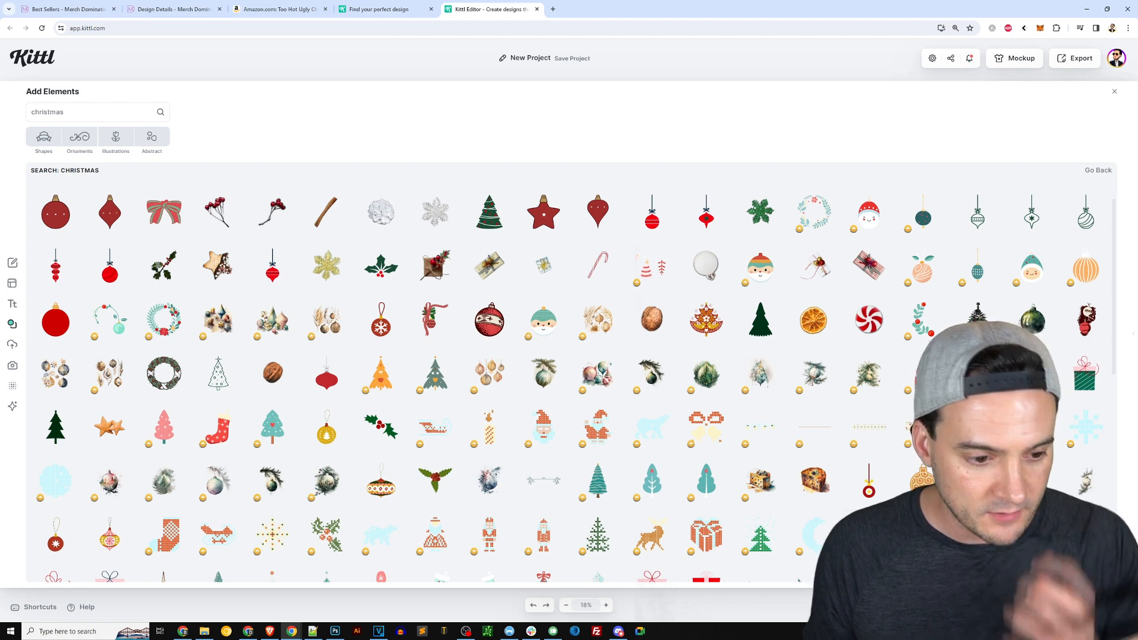
{"action": "left_click", "coordinate": [869, 535]}
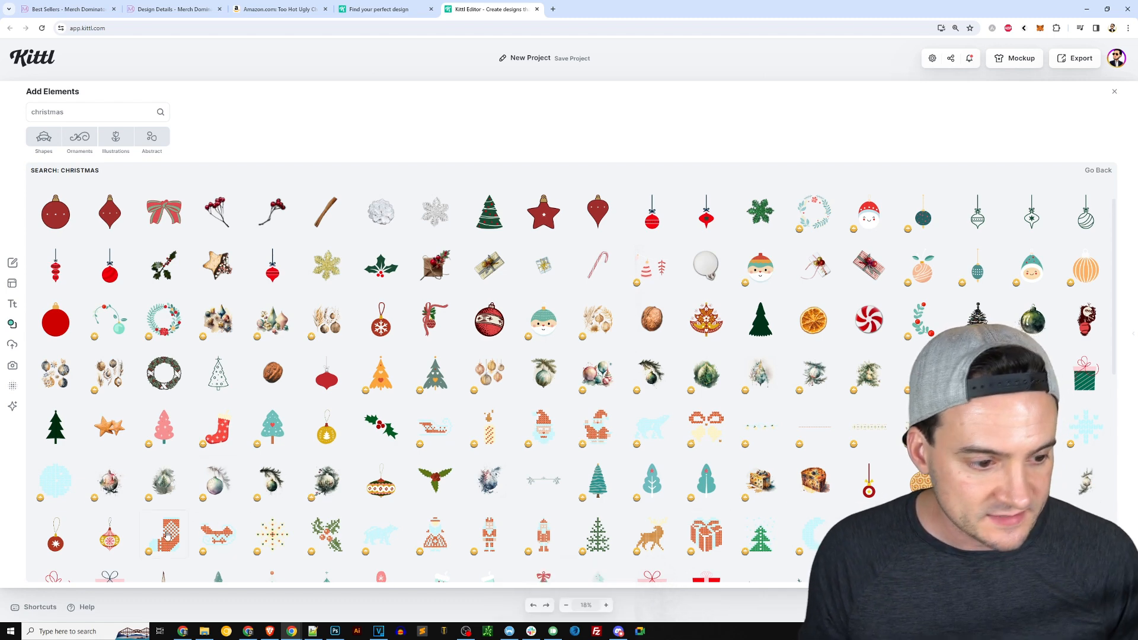
{"action": "left_click", "coordinate": [1114, 92]}
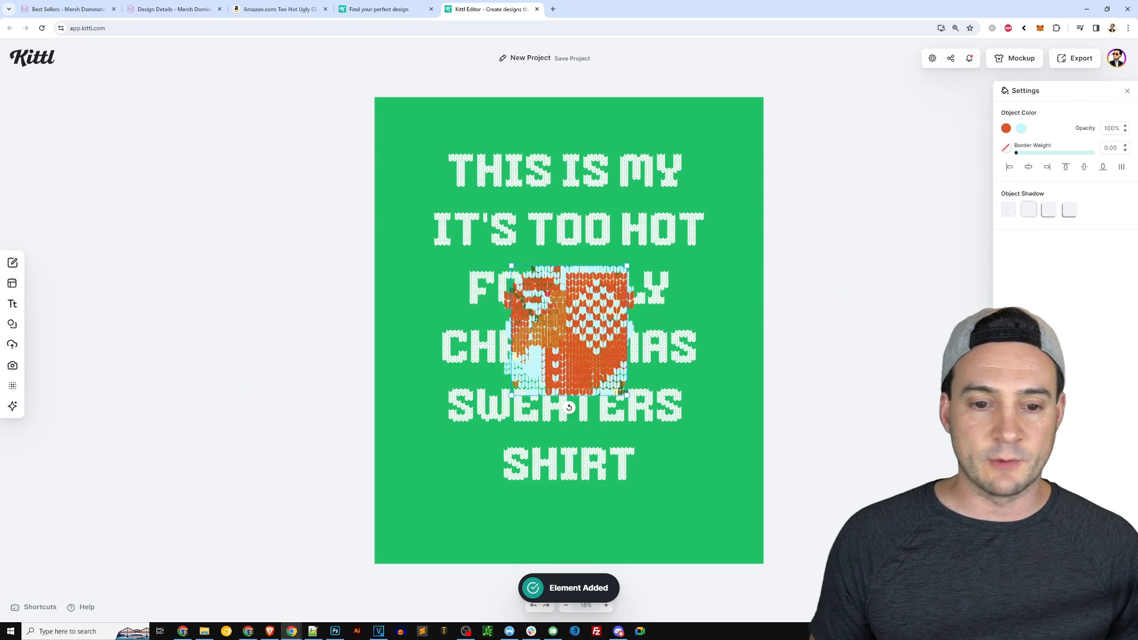
Place the knitted stocking below the headline and add a horizontally flipped copy beside it.
{"action": "left_click_drag", "start_coordinate": [607, 315], "coordinate": [523, 486]}
{"action": "left_click_drag", "start_coordinate": [499, 437], "coordinate": [551, 505]}
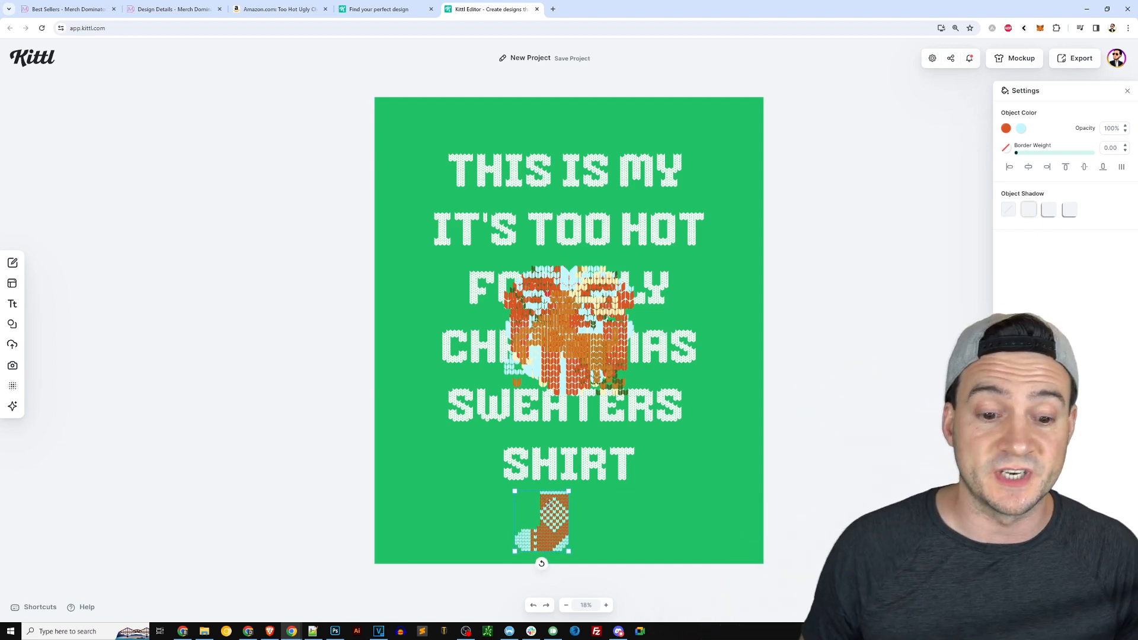
{"action": "right_click", "coordinate": [560, 517]}
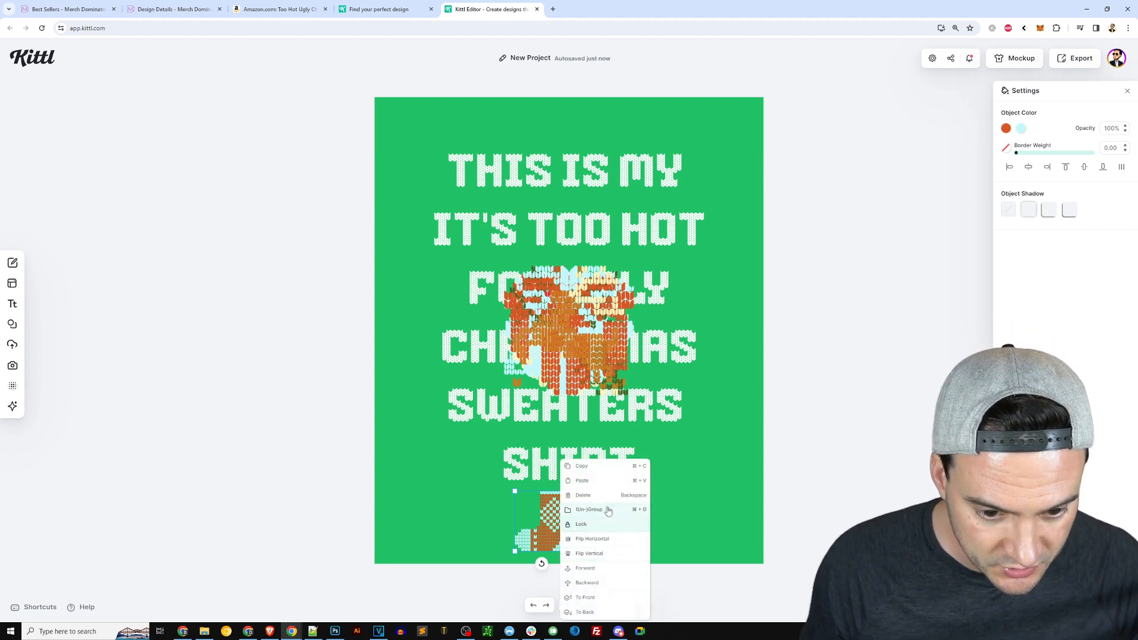
{"action": "right_click", "coordinate": [595, 520]}
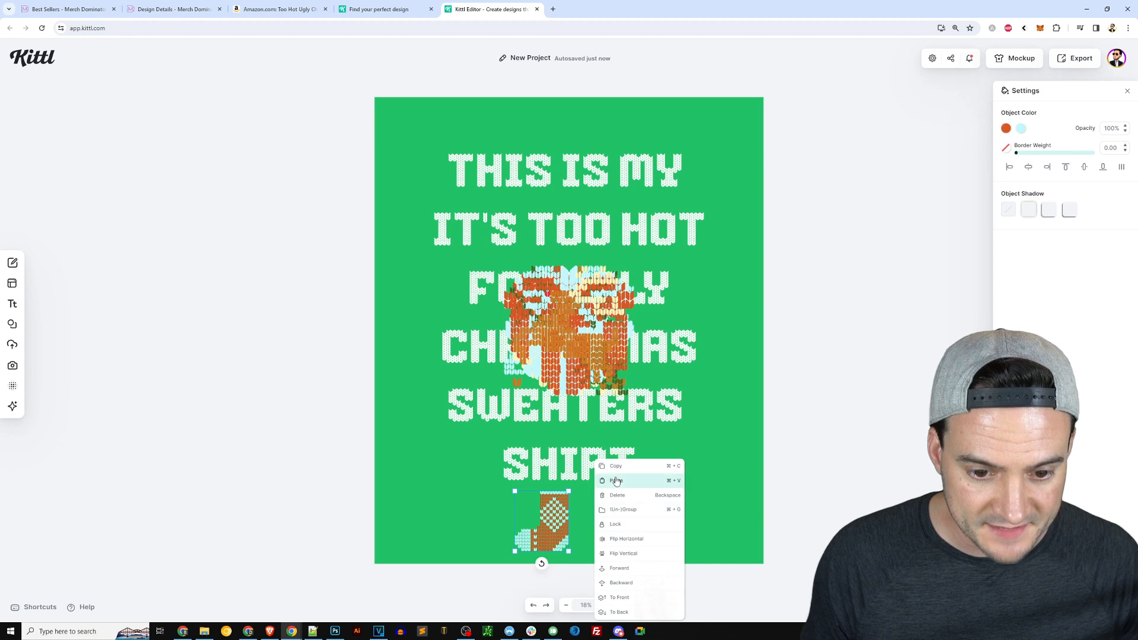
{"action": "left_click", "coordinate": [622, 483]}
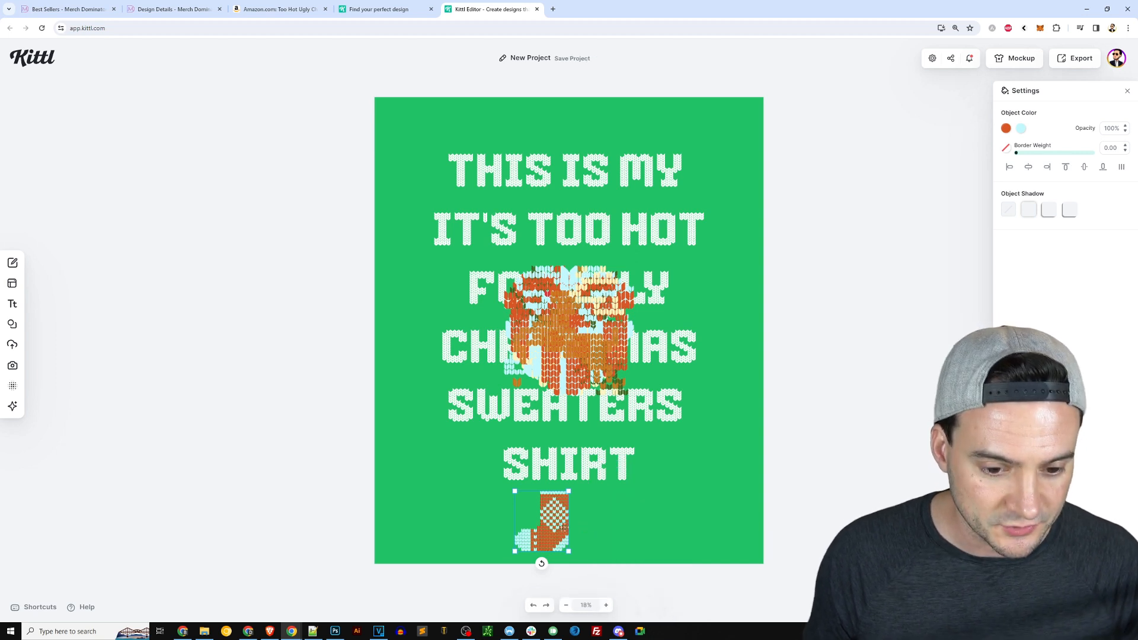
{"action": "left_click_drag", "start_coordinate": [563, 525], "coordinate": [629, 525]}
{"action": "right_click", "coordinate": [627, 525]}
{"action": "left_click", "coordinate": [667, 542]}
{"action": "left_click_drag", "start_coordinate": [605, 524], "coordinate": [611, 524]}
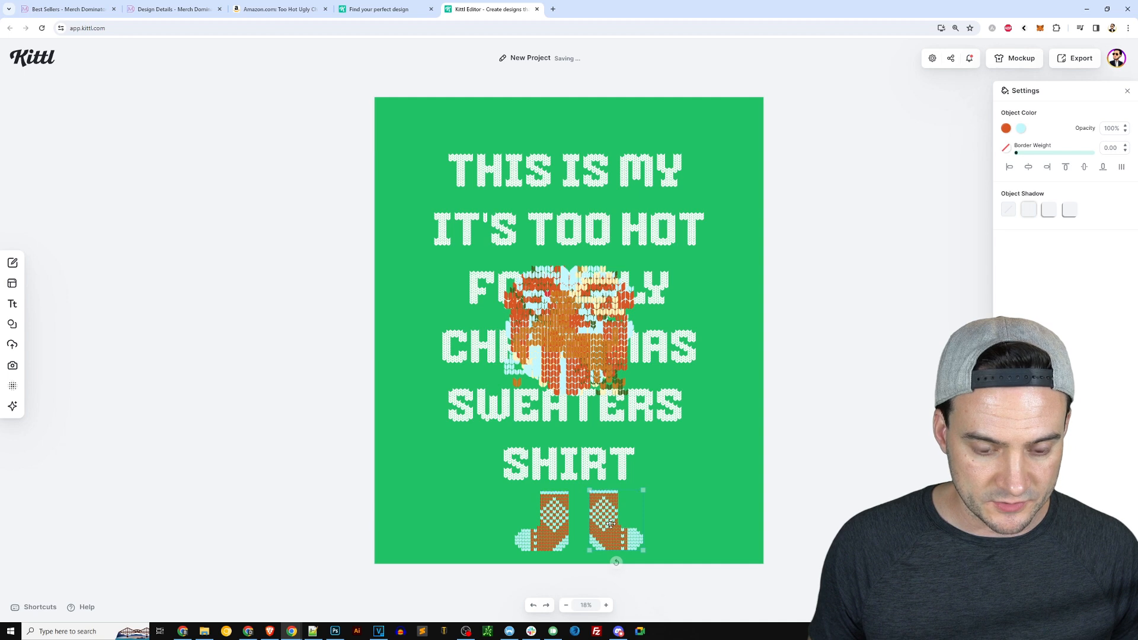
Move the knitted reindeer above the headline and shrink it.
{"action": "left_click", "coordinate": [773, 450]}
{"action": "left_click_drag", "start_coordinate": [588, 329], "coordinate": [578, 187]}
{"action": "left_click_drag", "start_coordinate": [615, 255], "coordinate": [550, 179]}
{"action": "left_click_drag", "start_coordinate": [534, 161], "coordinate": [519, 131]}
{"action": "mouse_move", "coordinate": [537, 94]}
{"action": "left_mouse_down"}
{"action": "mouse_move", "coordinate": [520, 104]}
{"action": "mouse_move", "coordinate": [529, 102]}
{"action": "left_mouse_up"}
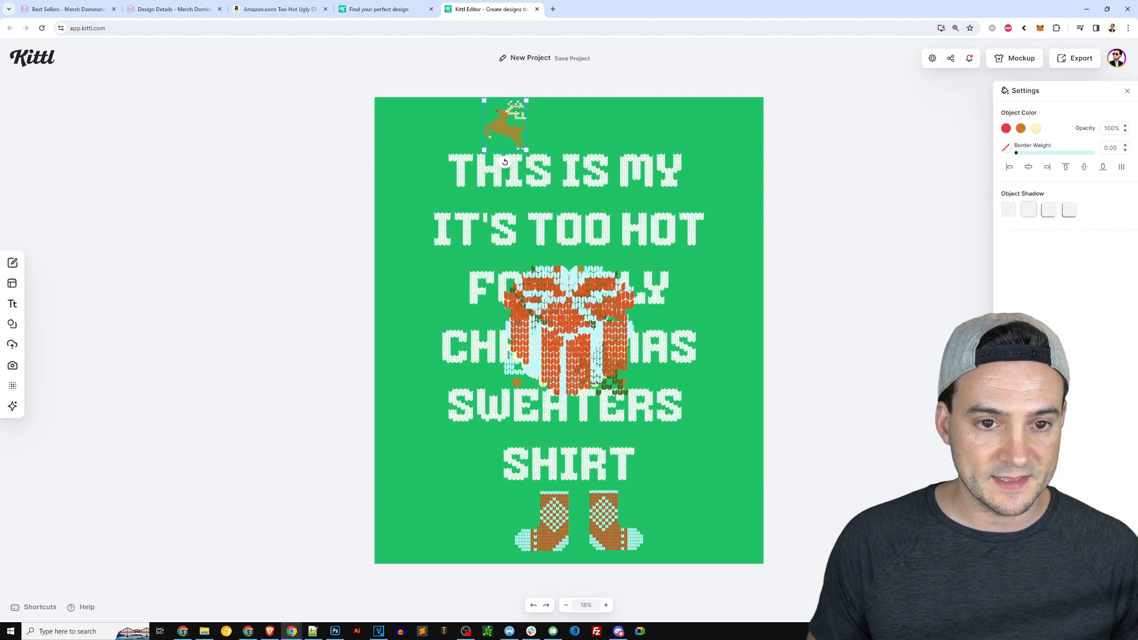
Duplicate the reindeer, flip the copy horizontally, and place the two reindeer in the top corners.
{"action": "right_click", "coordinate": [507, 129]}
{"action": "left_click", "coordinate": [514, 132]}
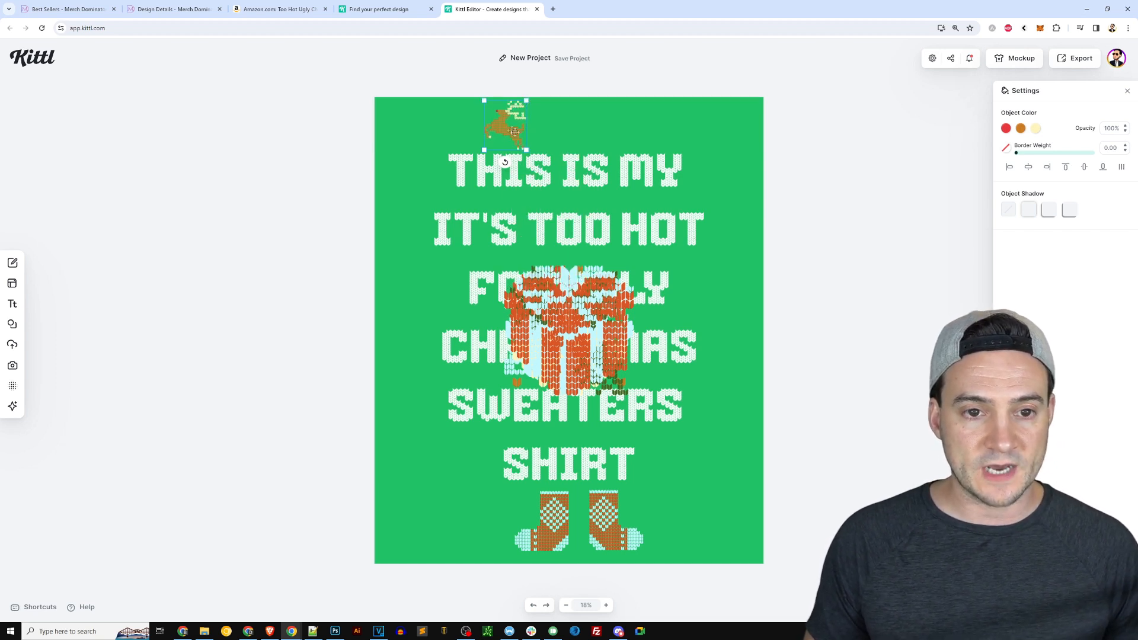
{"action": "key", "text": "ctrl+v"}
{"action": "right_click", "coordinate": [656, 128]}
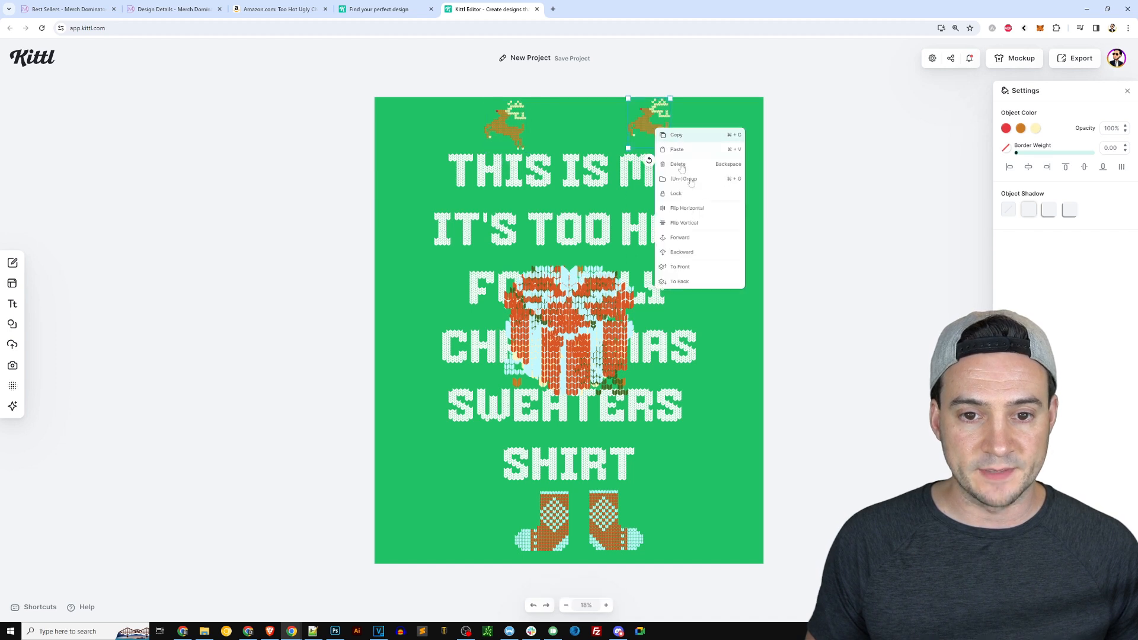
{"action": "left_click", "coordinate": [715, 209]}
{"action": "left_click_drag", "start_coordinate": [650, 126], "coordinate": [702, 125]}
{"action": "left_click_drag", "start_coordinate": [466, 125], "coordinate": [415, 121]}
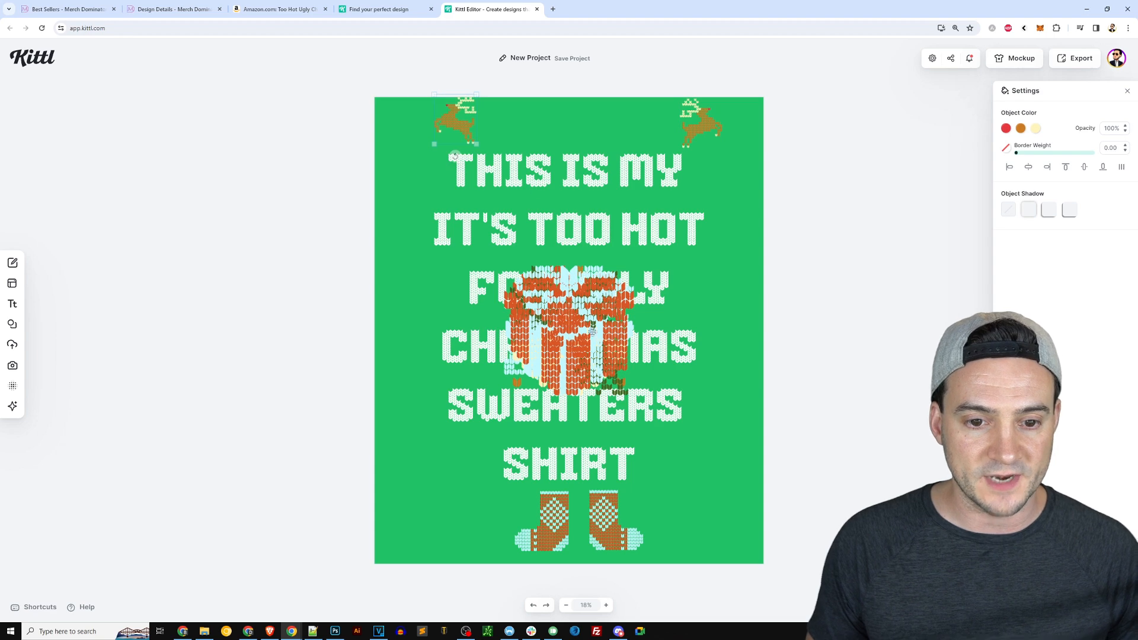
Place knitted gifts on both sides of the headline's lower lines.
{"action": "left_click_drag", "start_coordinate": [592, 332], "coordinate": [717, 249]}
{"action": "left_click_drag", "start_coordinate": [750, 314], "coordinate": [742, 426]}
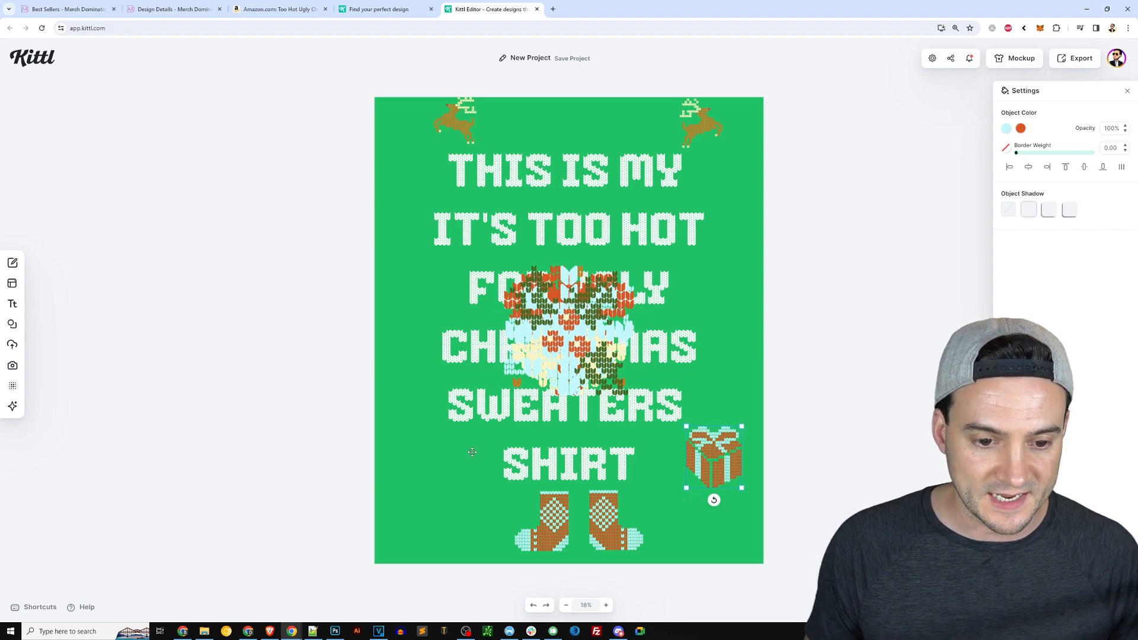
{"action": "key", "text": "ctrl+v"}
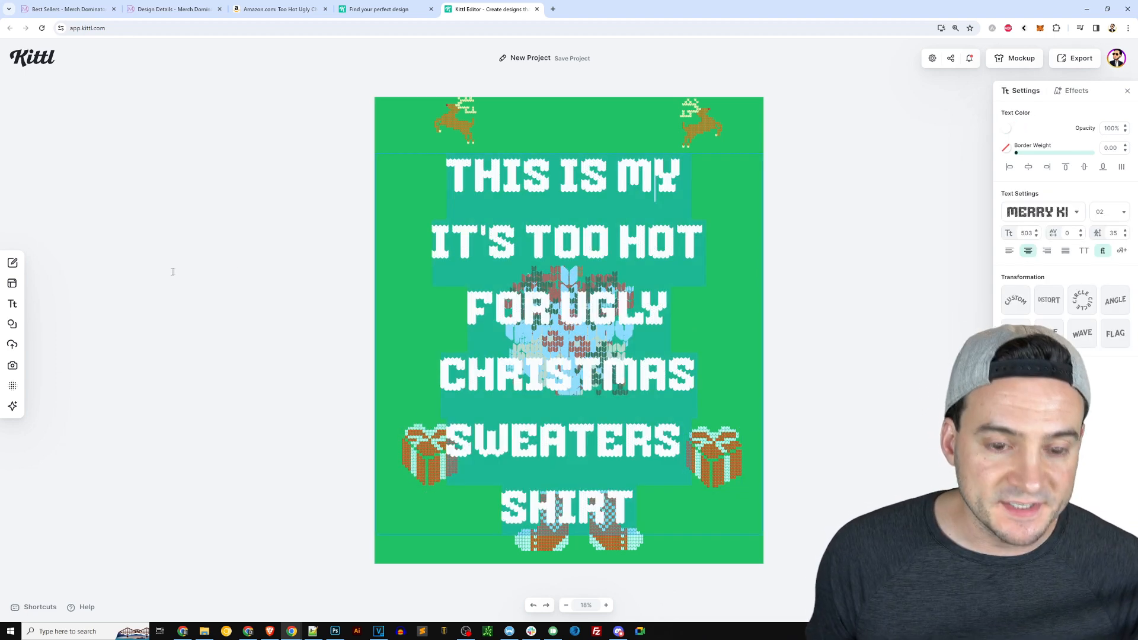
Set the headline's line height to 15 and nudge the headline slightly down.
{"action": "left_click_drag", "start_coordinate": [1118, 233], "coordinate": [1093, 232]}
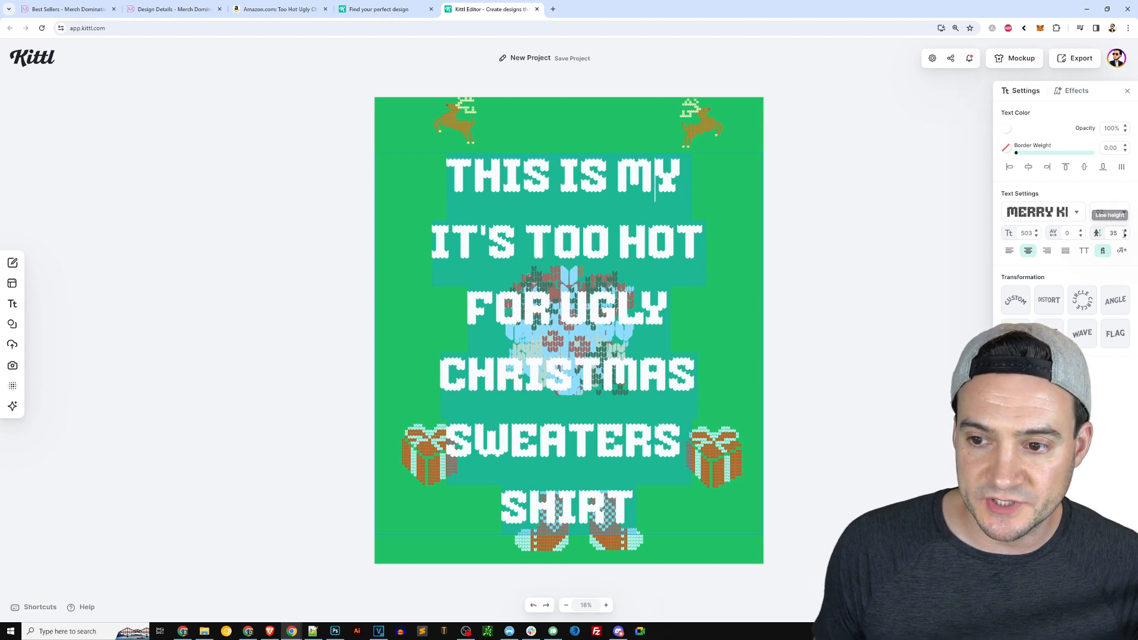
{"action": "type", "text": "15"}
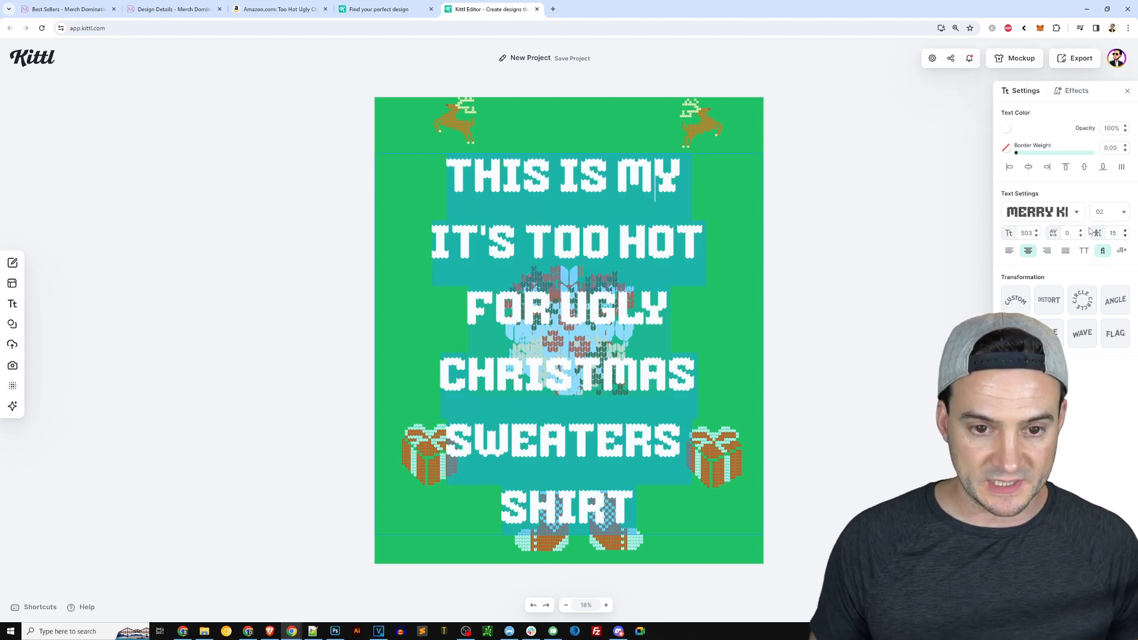
{"action": "key", "text": "Return"}
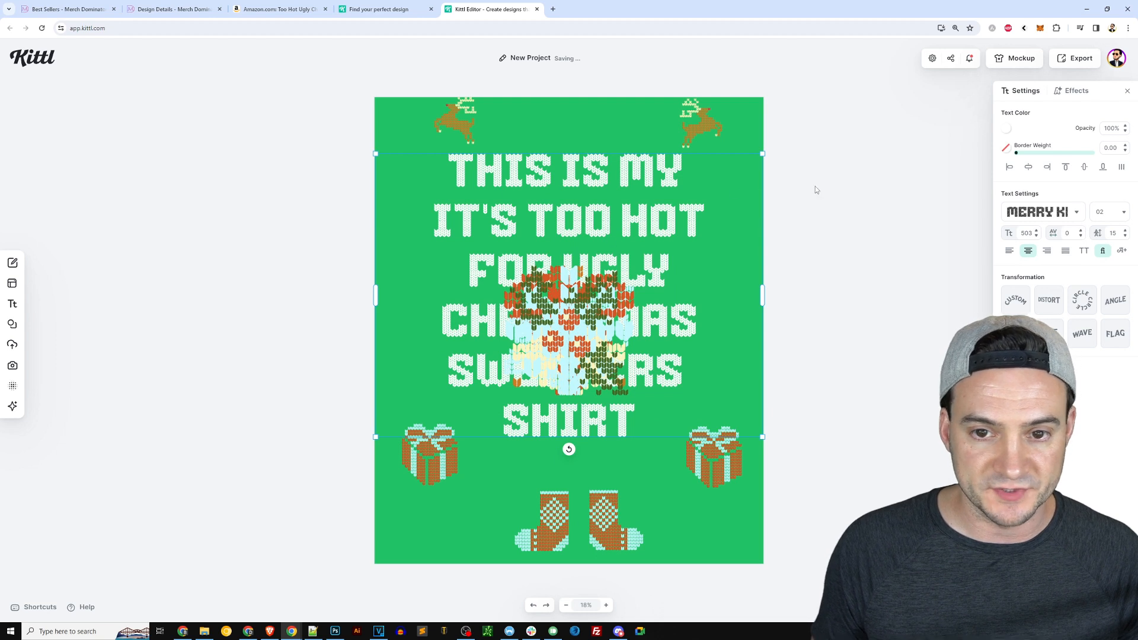
{"action": "key", "text": "Escape"}
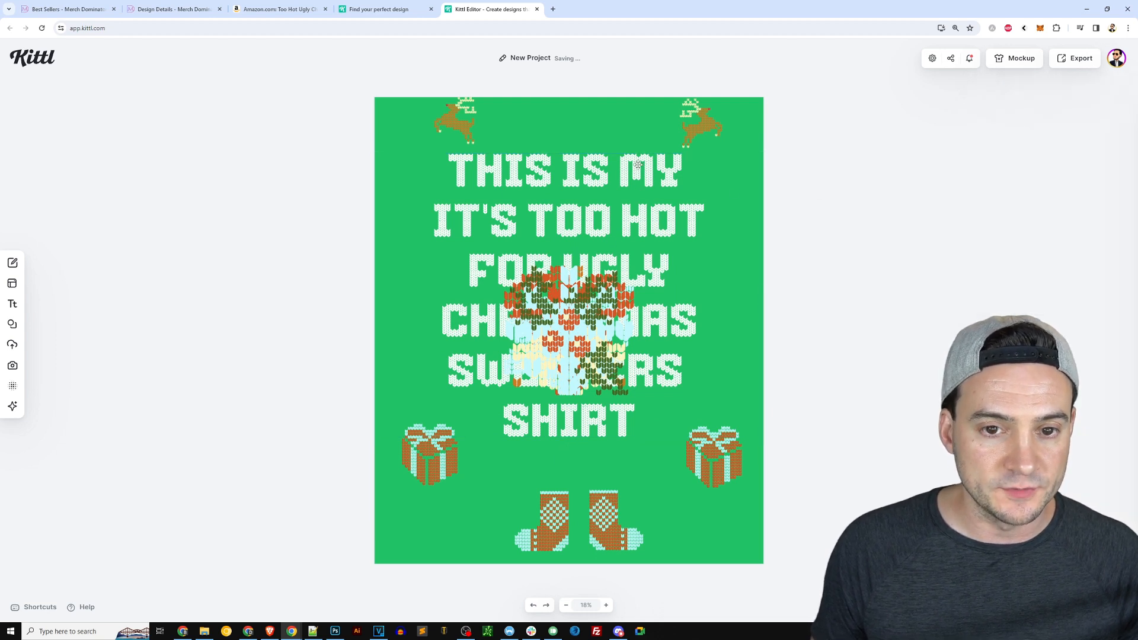
{"action": "left_click_drag", "start_coordinate": [637, 164], "coordinate": [638, 166]}
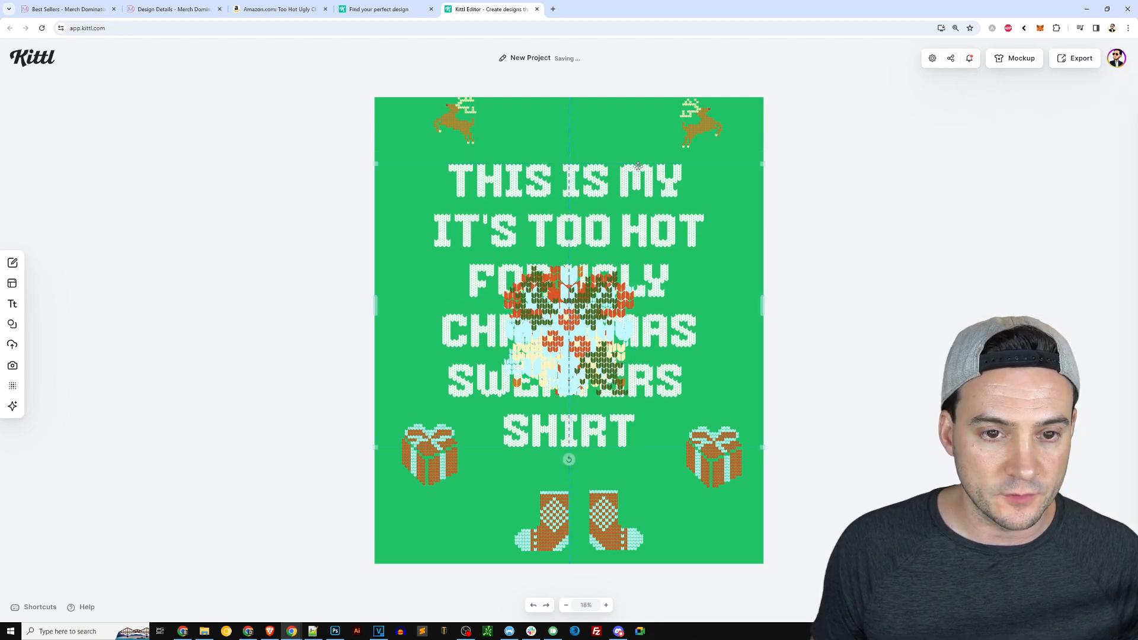
Paste another copy of the top-left reindeer, move it to the top right corner, and flip it horizontally.
{"action": "left_click", "coordinate": [462, 125]}
{"action": "mouse_move", "coordinate": [476, 144]}
{"action": "left_mouse_down"}
{"action": "mouse_move", "coordinate": [485, 153]}
{"action": "mouse_move", "coordinate": [465, 133]}
{"action": "left_mouse_up"}
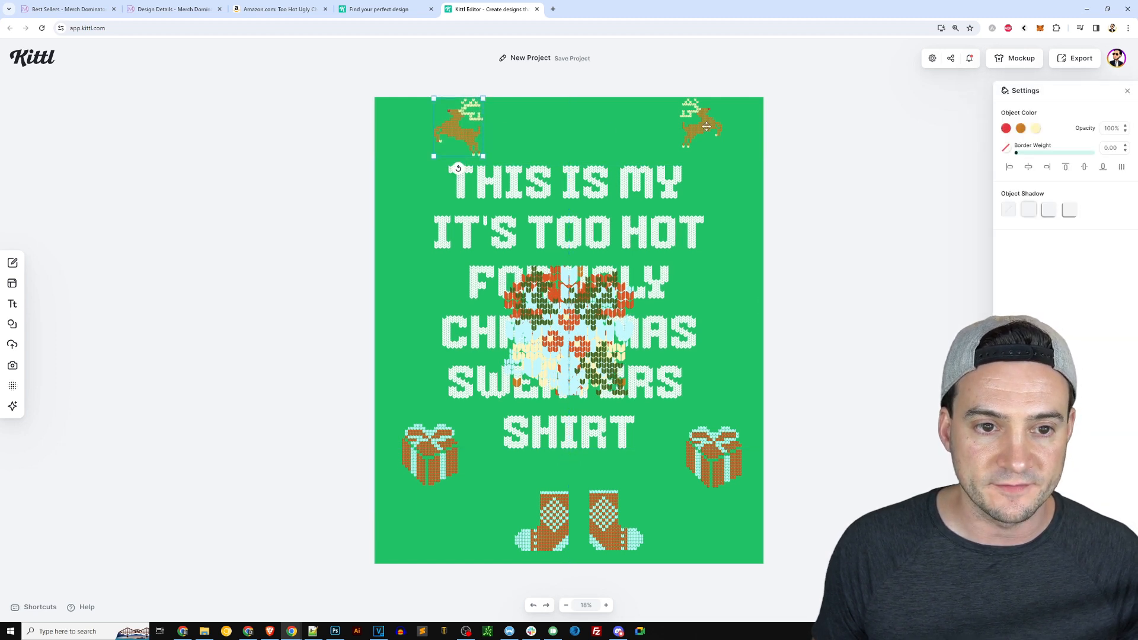
{"action": "right_click", "coordinate": [466, 135]}
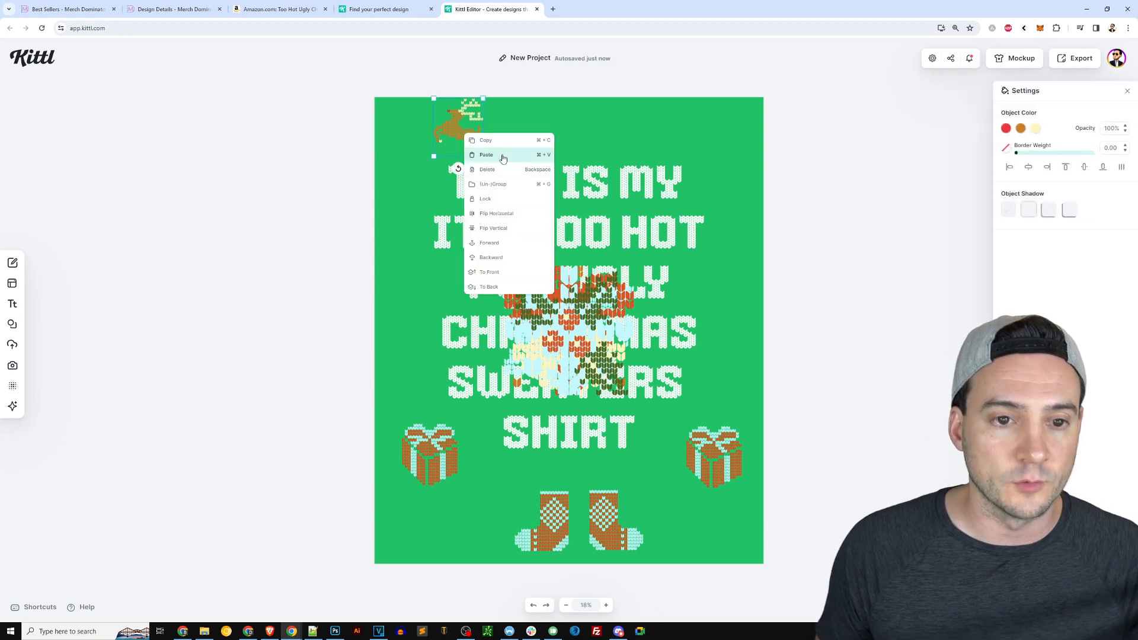
{"action": "left_click", "coordinate": [503, 155]}
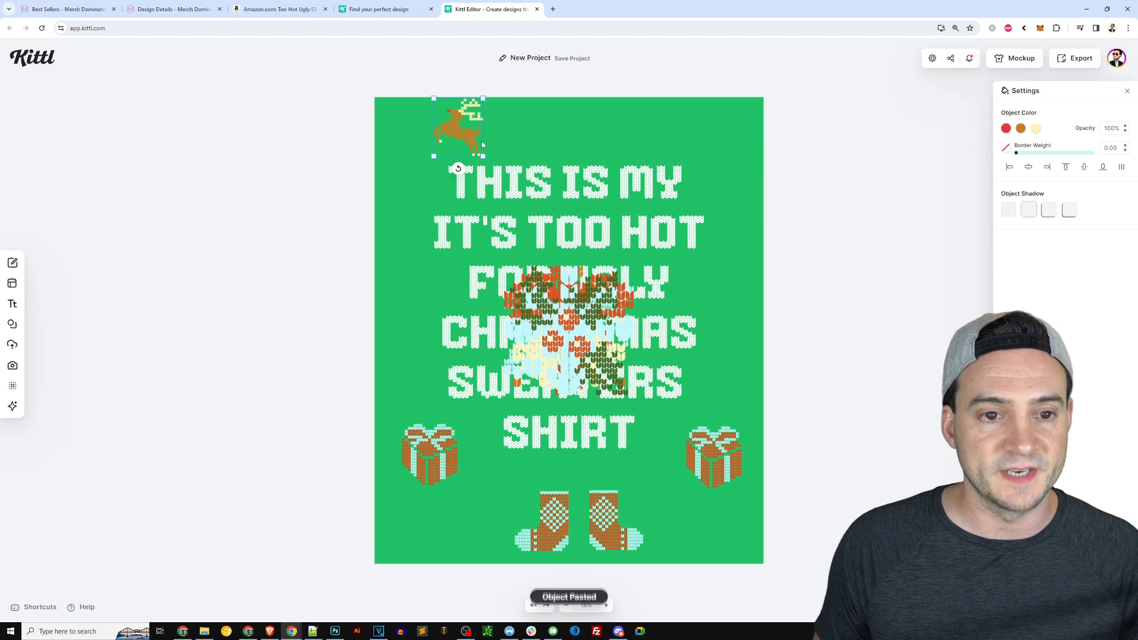
{"action": "left_click_drag", "start_coordinate": [465, 130], "coordinate": [685, 131]}
{"action": "right_click", "coordinate": [683, 134]}
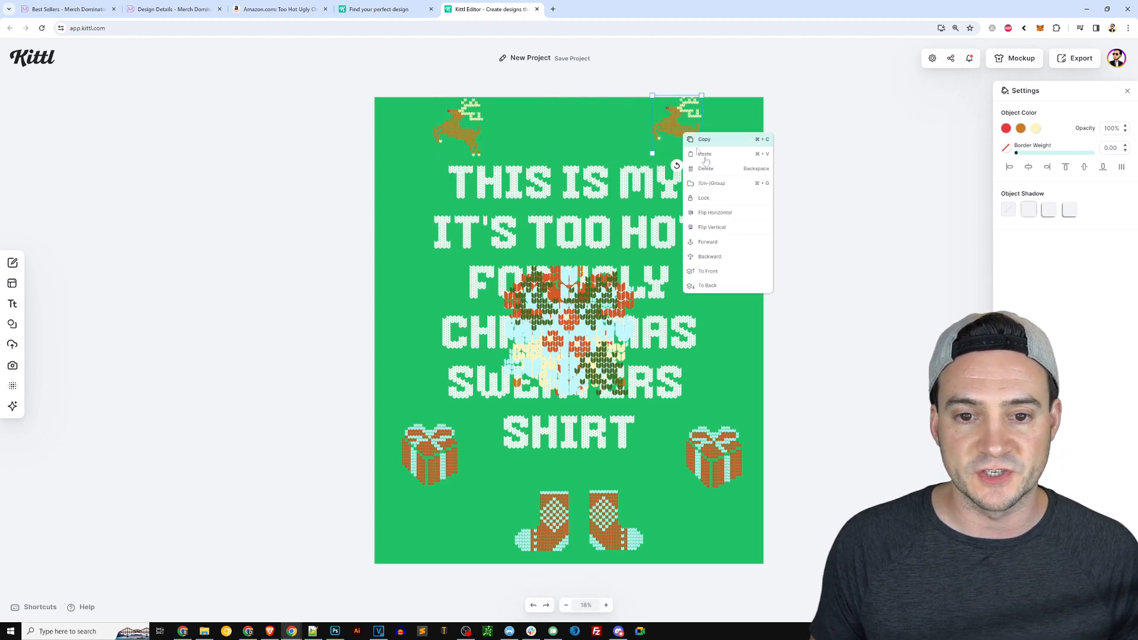
{"action": "left_click", "coordinate": [732, 213]}
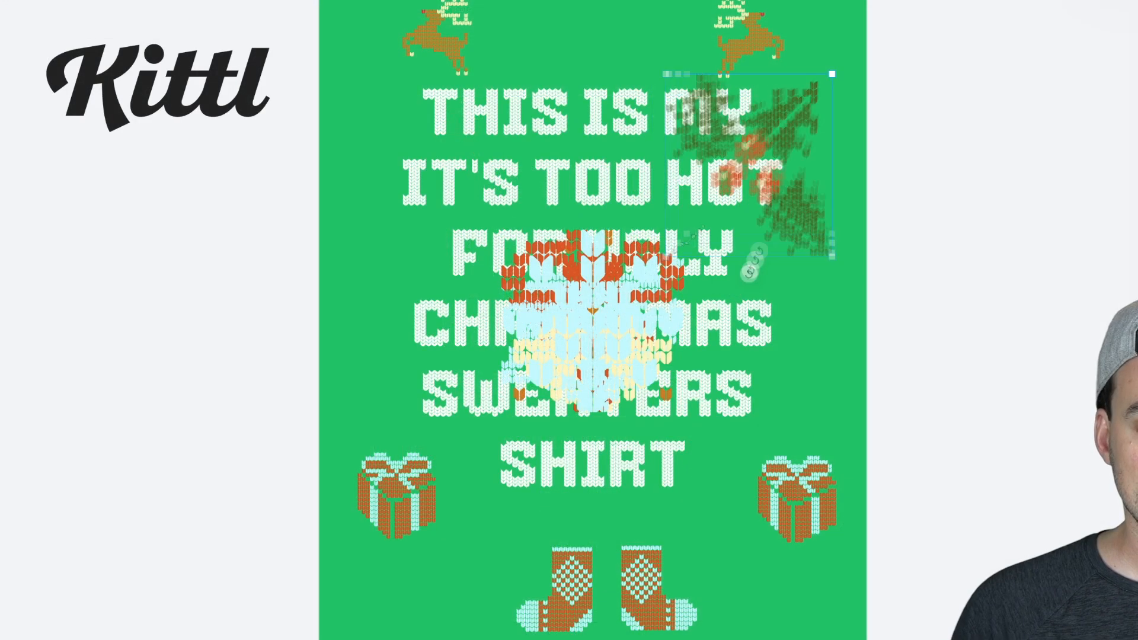
Place a knitted holly sprig near the top right corner beside the headline's first line.
{"action": "left_click_drag", "start_coordinate": [693, 236], "coordinate": [762, 151]}
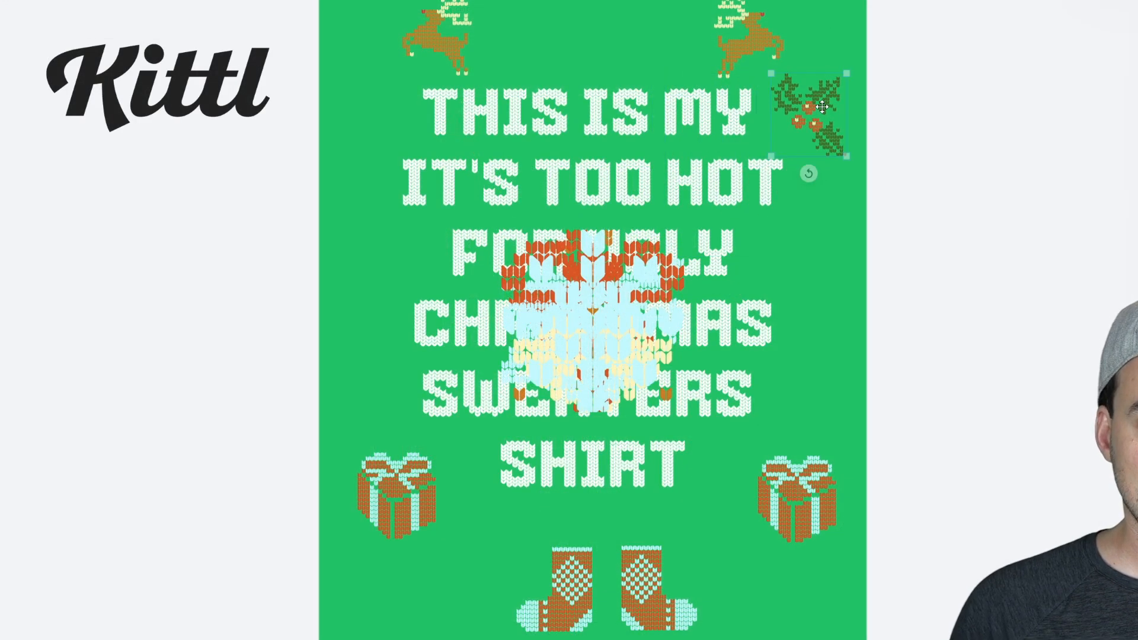